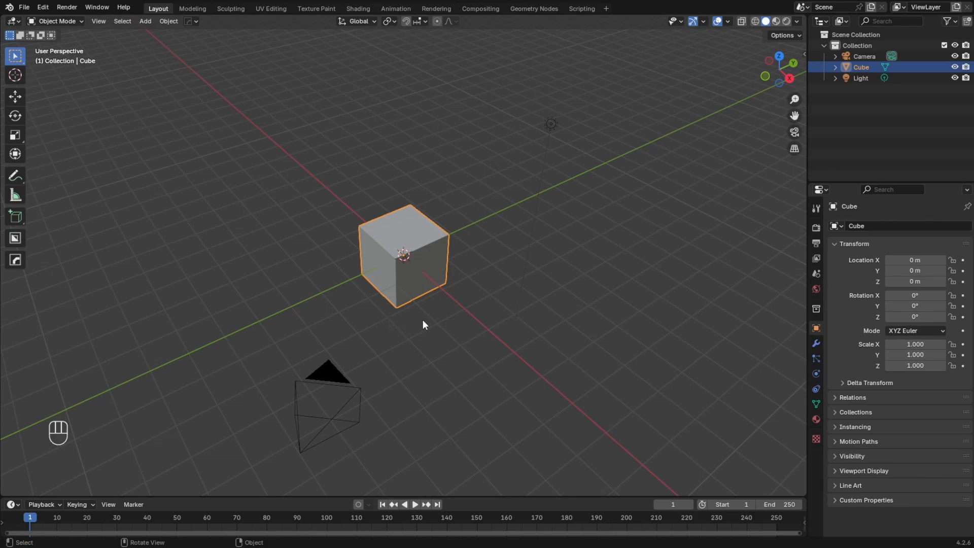
Hide the light and the camera in the viewport
middle_drag(425, 325, 403, 326)
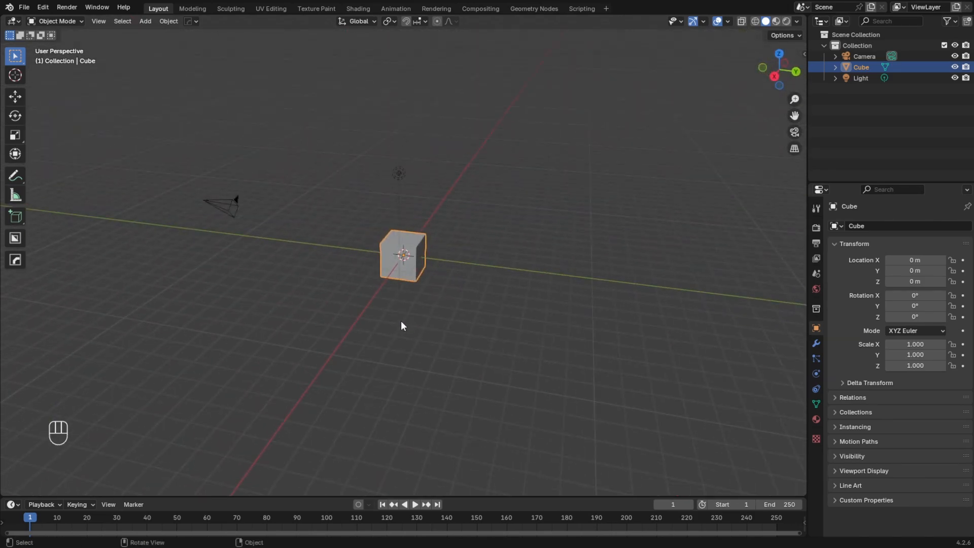
click(399, 175)
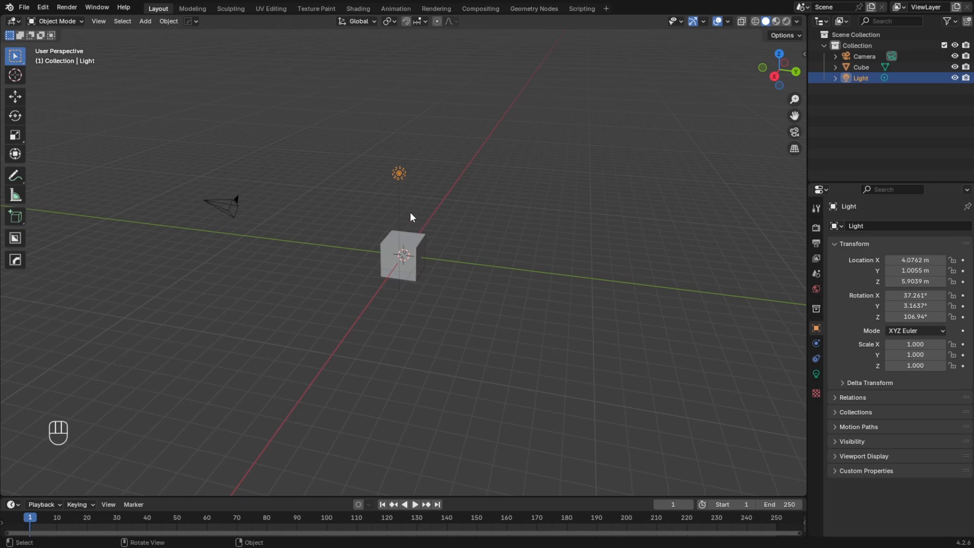
key(h)
click(212, 200)
key(h)
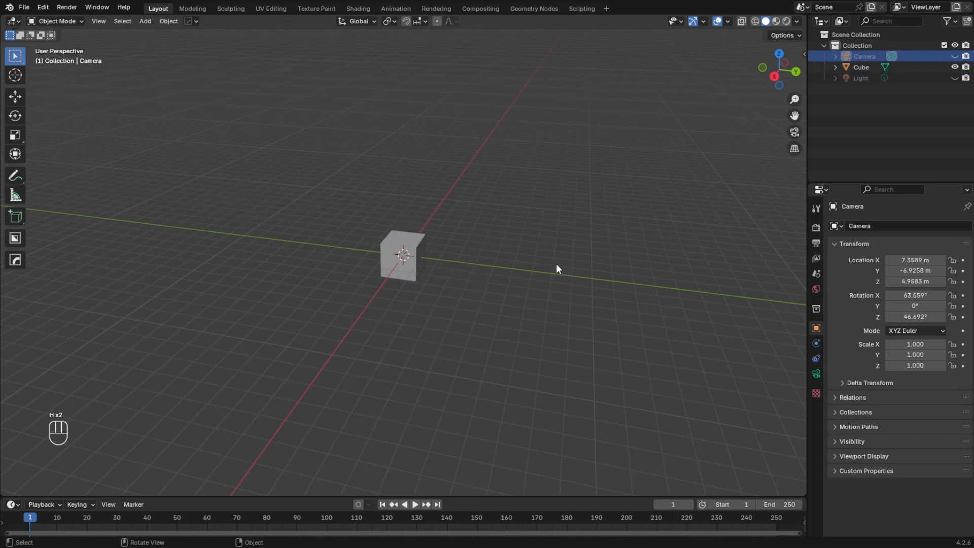
click(816, 376)
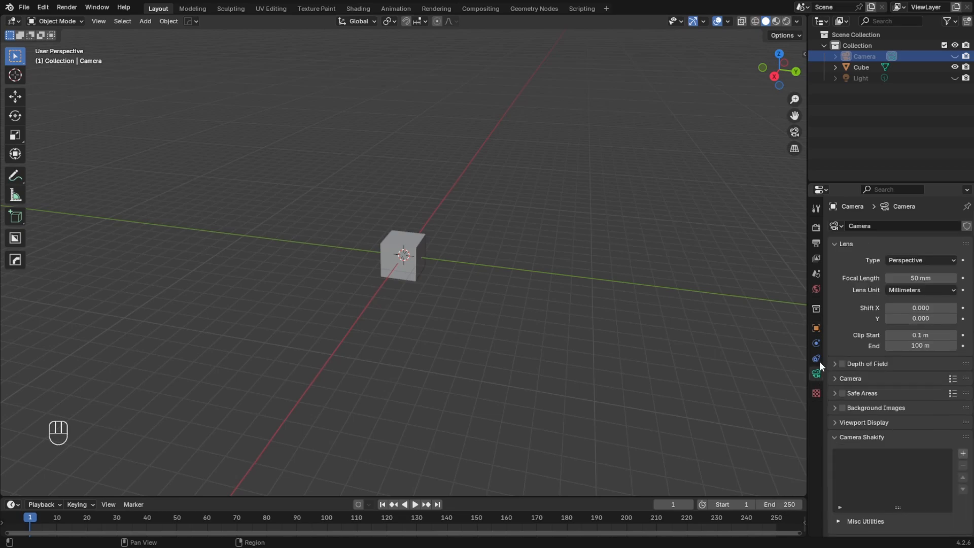
click(817, 228)
click(817, 244)
click(816, 259)
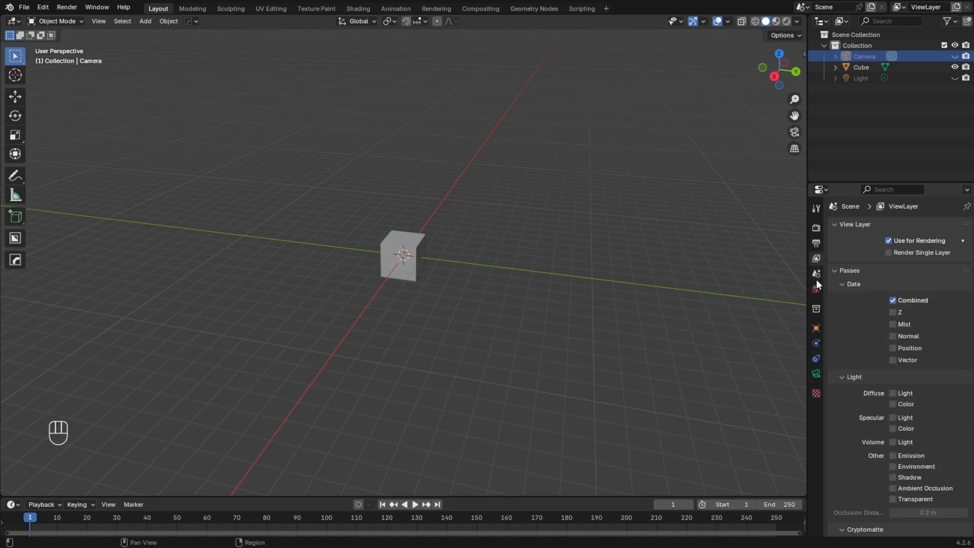
Toggle the camera's viewport visibility on and off, ending with it hidden
click(957, 57)
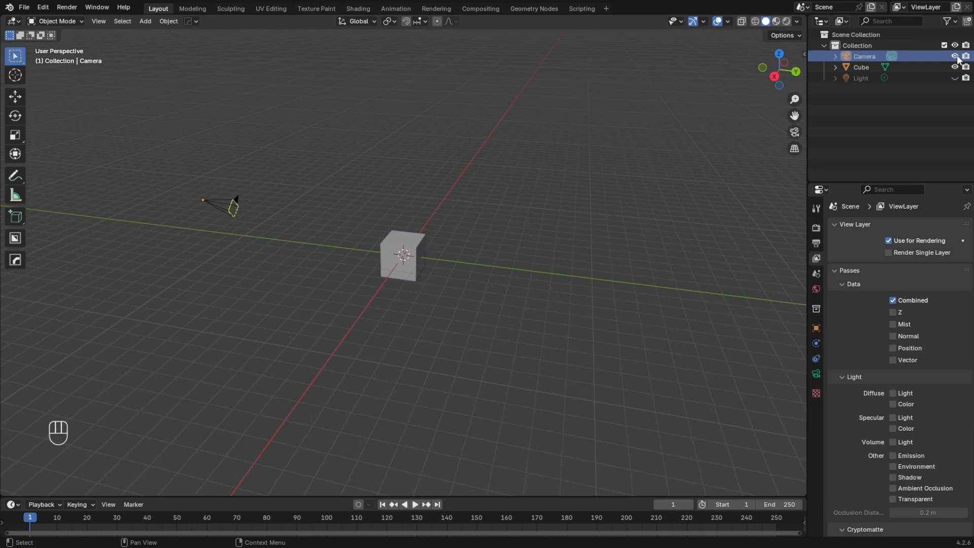
click(957, 57)
click(957, 57)
click(957, 57)
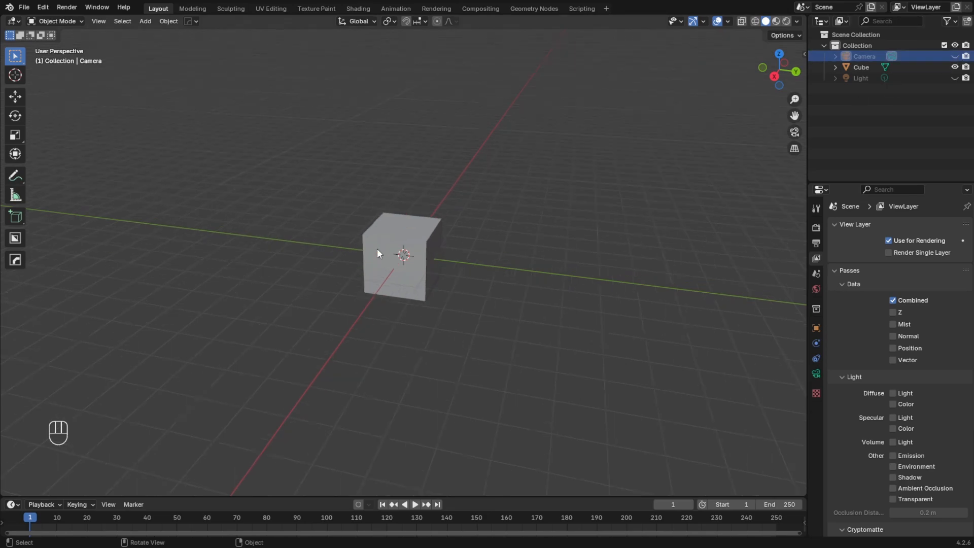
Scale the cube down along the Z axis to make a flatter box
scroll(379, 247, up, 5)
middle_drag(397, 251, 403, 230)
click(402, 230)
middle_drag(499, 268, 502, 228)
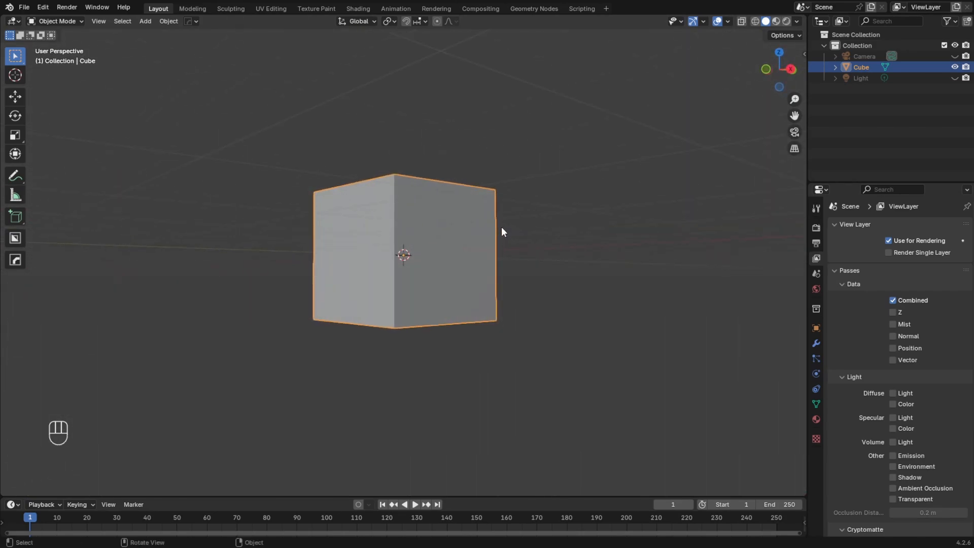
key(s)
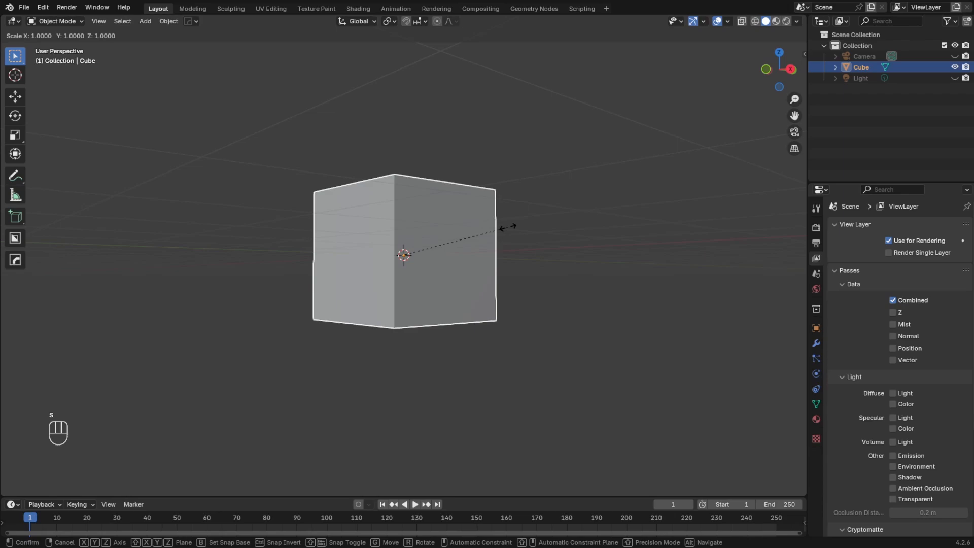
key(z)
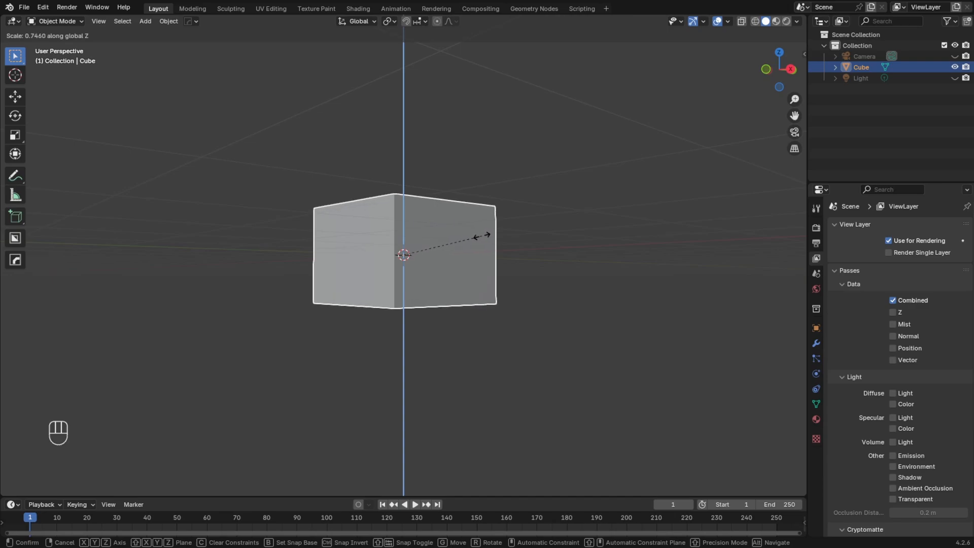
click(466, 240)
Switch the flattened cube to Edit Mode with vertex selection active
middle_drag(465, 240, 472, 276)
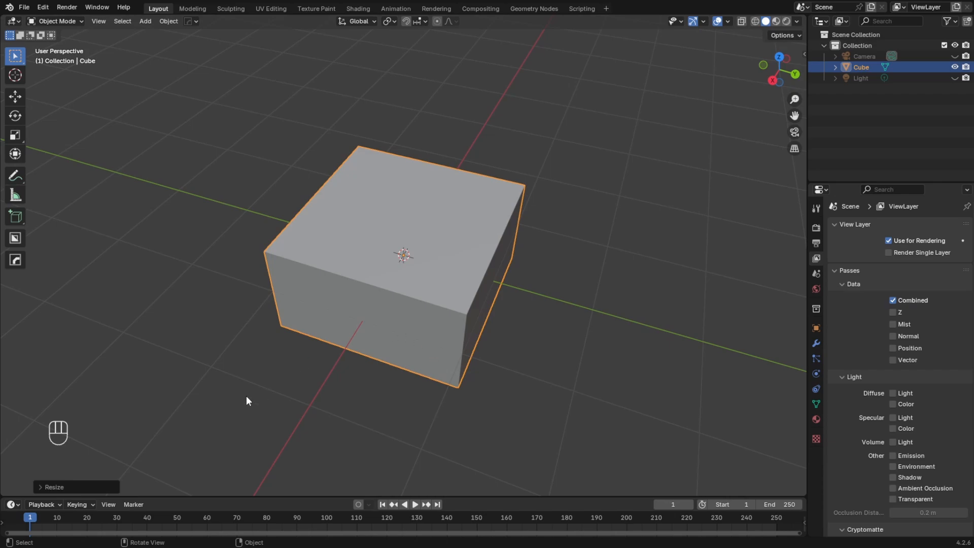
key(Tab)
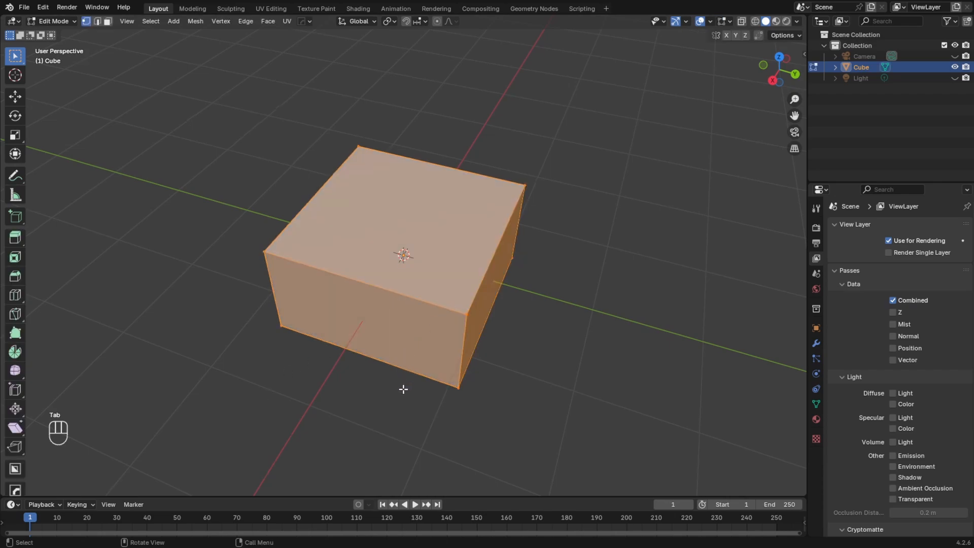
middle_drag(402, 387, 437, 381)
middle_drag(373, 293, 198, 146)
click(99, 21)
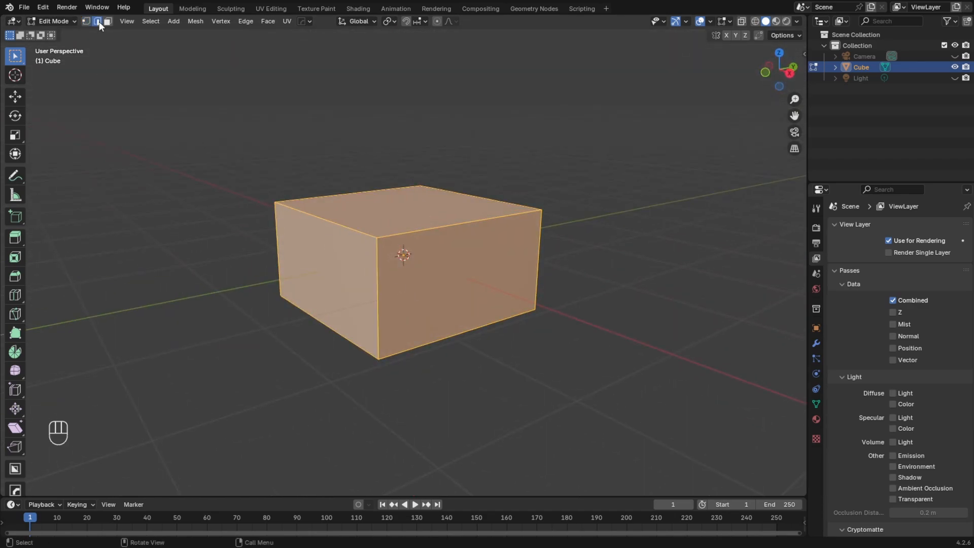
click(107, 22)
click(86, 22)
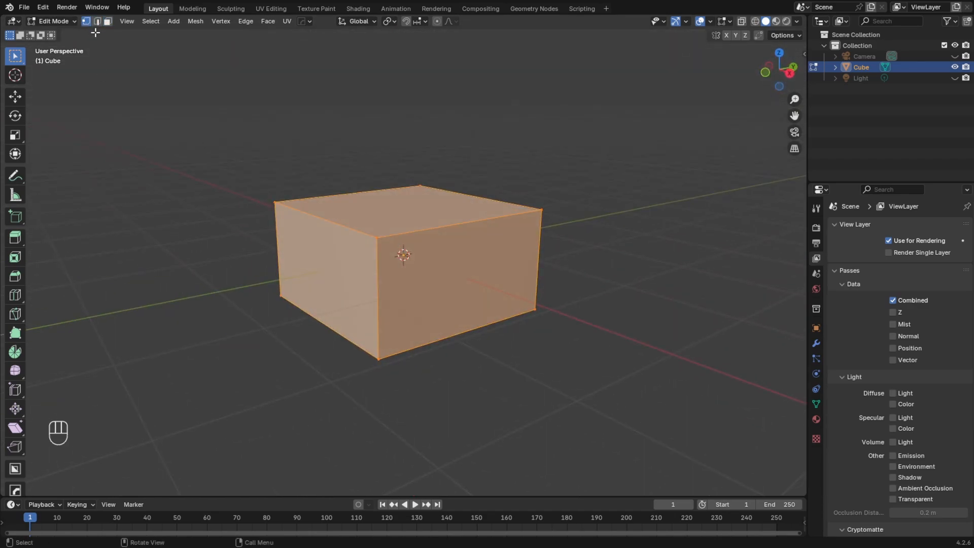
Subdivide the whole cube mesh with 10 cuts and deselect the geometry
right_click(337, 242)
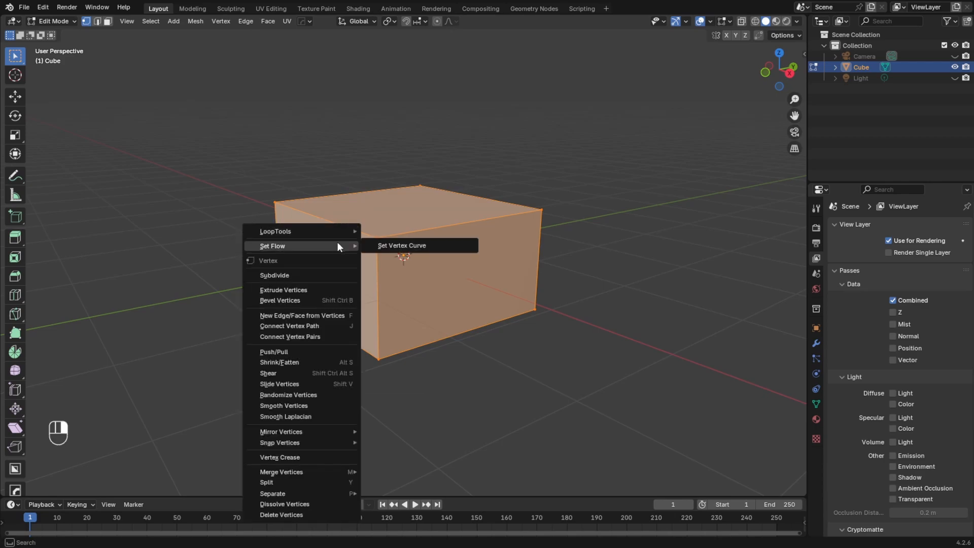
click(313, 275)
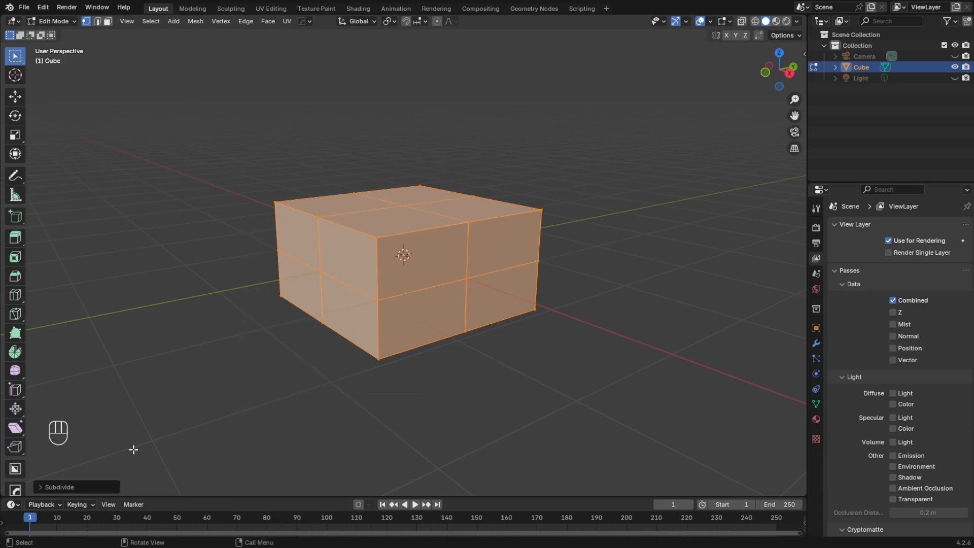
click(39, 488)
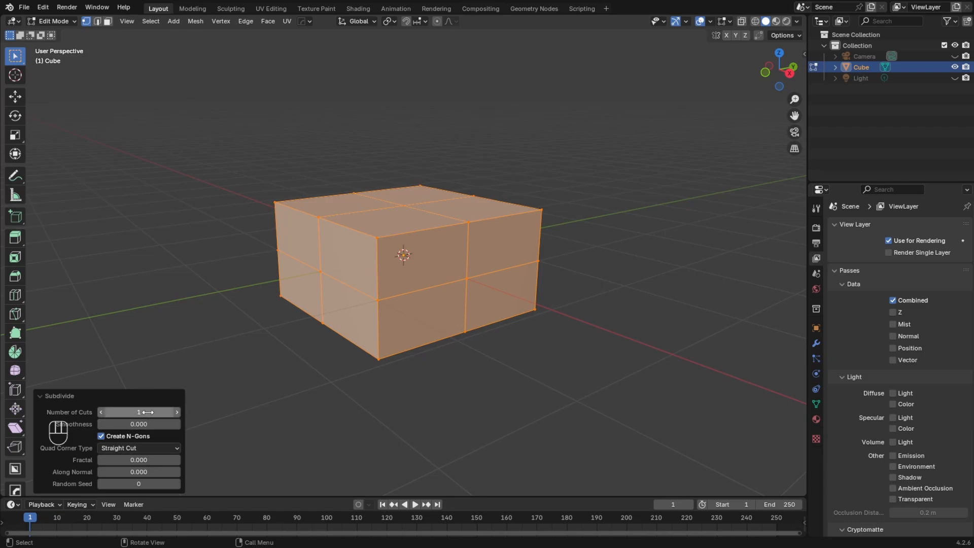
drag(138, 412, 255, 412)
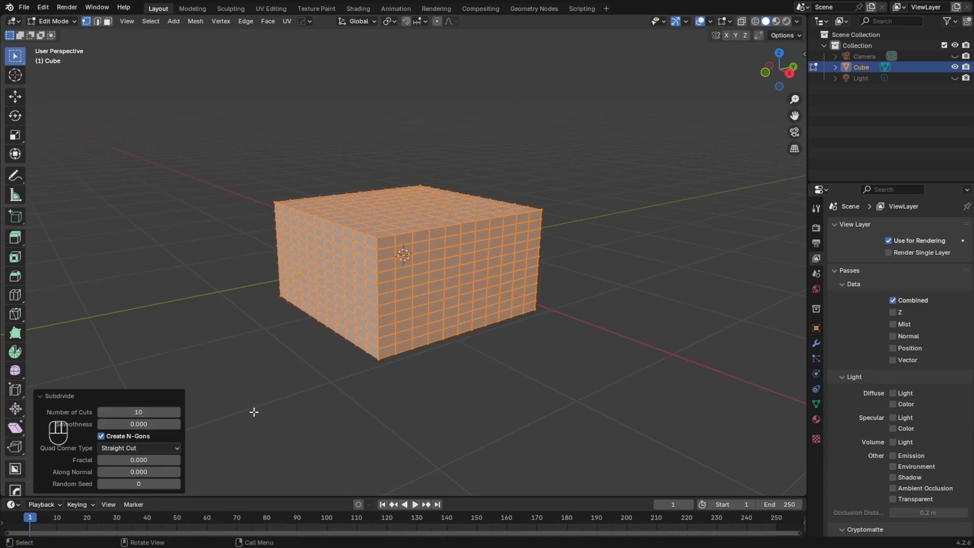
key(Return)
click(266, 411)
Add Cloth physics to the subdivided cube and return to Object Mode
scroll(401, 262, up, 2)
middle_drag(400, 262, 424, 291)
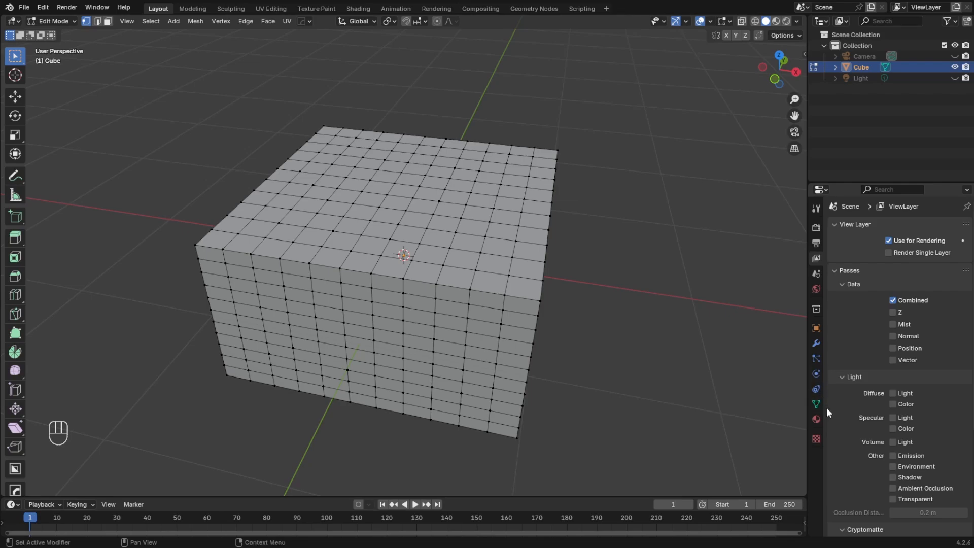
click(817, 375)
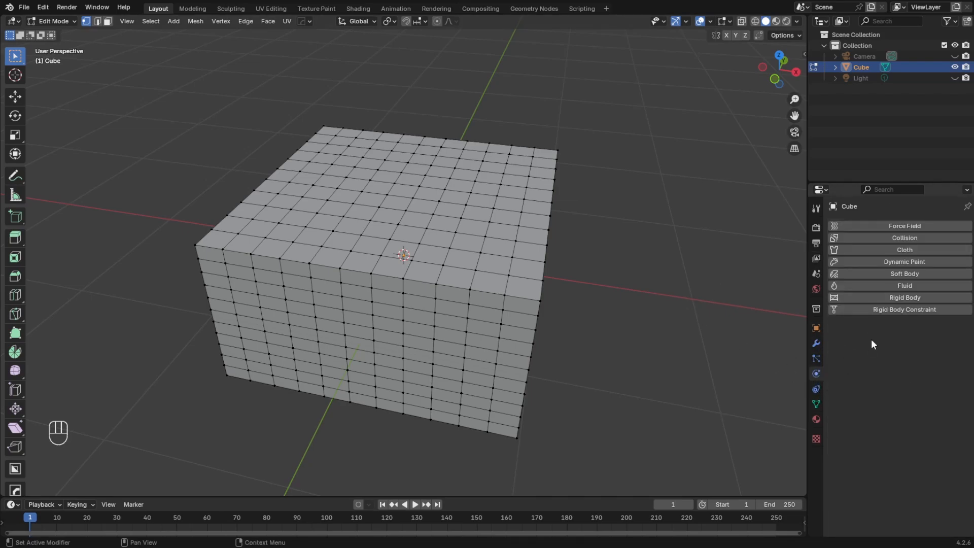
click(903, 250)
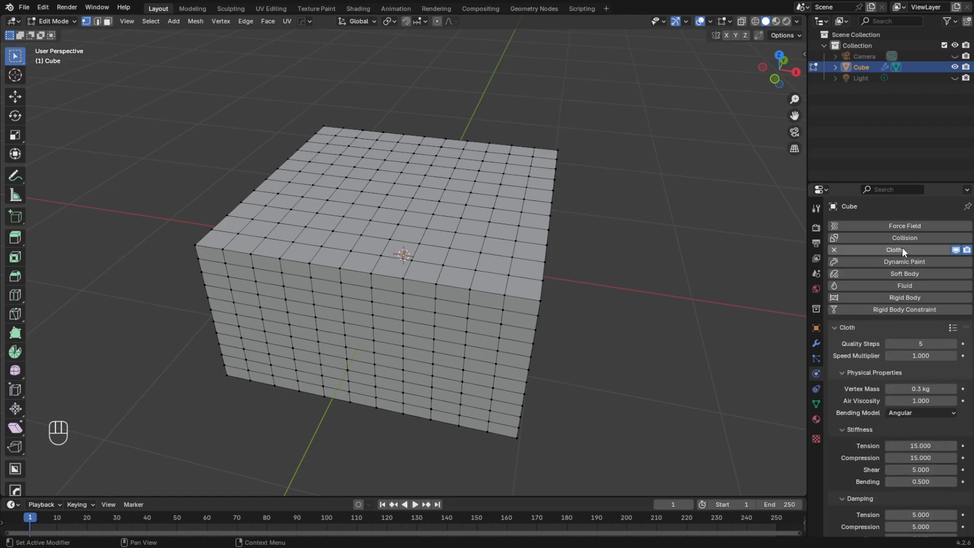
key(Tab)
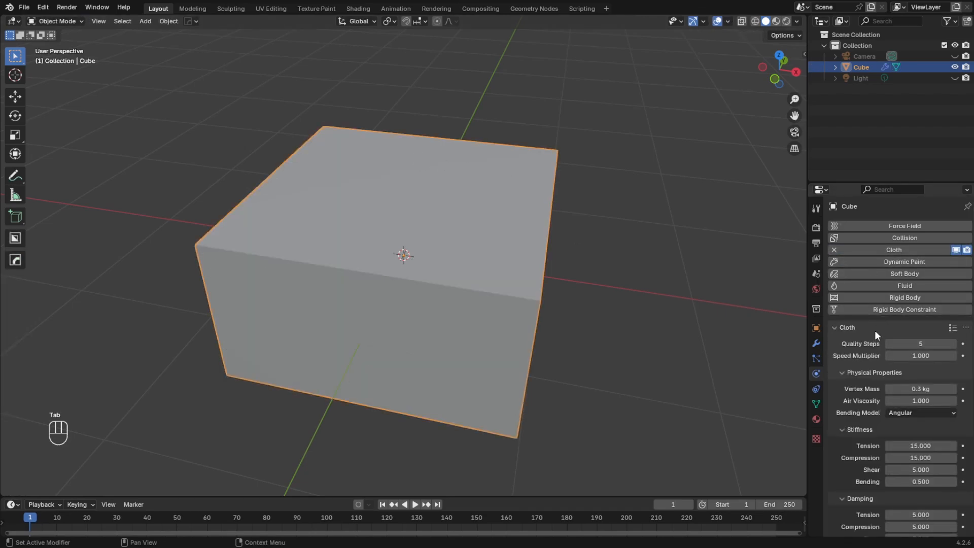
Enable Pressure in the cube's cloth settings and set the pressure to 3
scroll(875, 333, down, 5)
scroll(875, 331, down, 6)
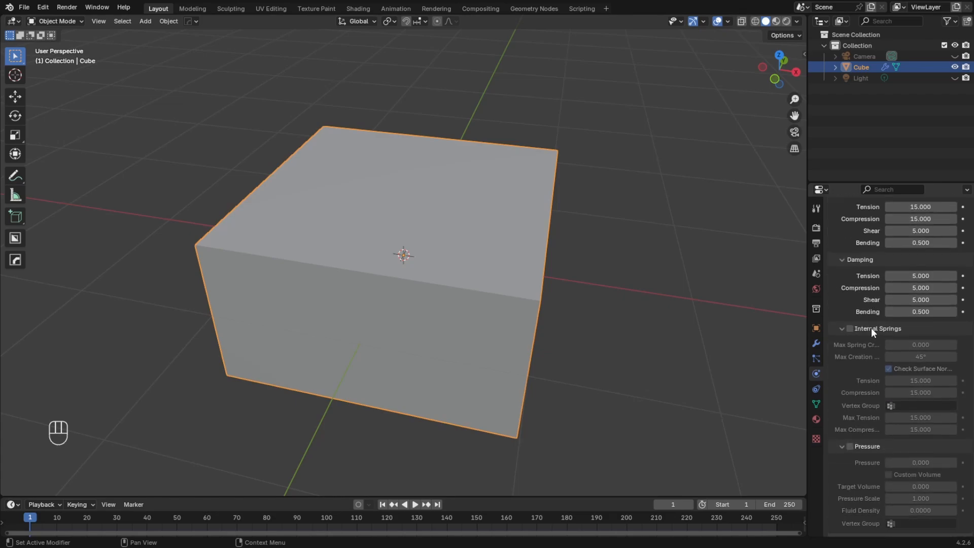
scroll(864, 348, up, 9)
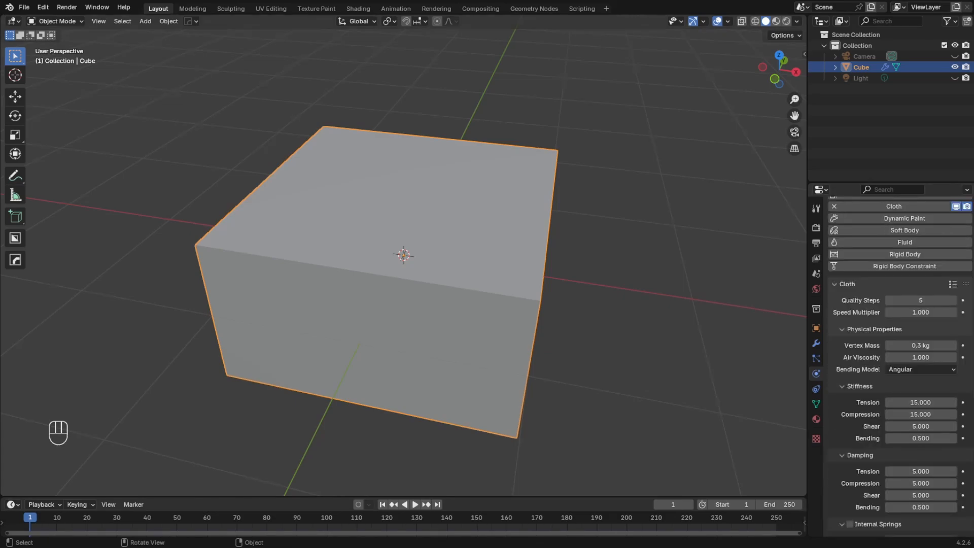
middle_drag(628, 193, 802, 270)
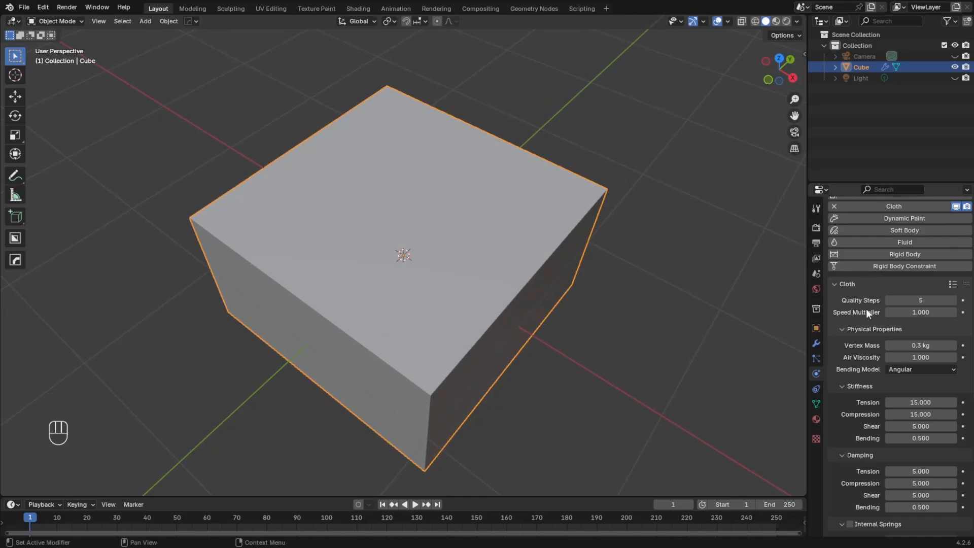
scroll(887, 342, down, 10)
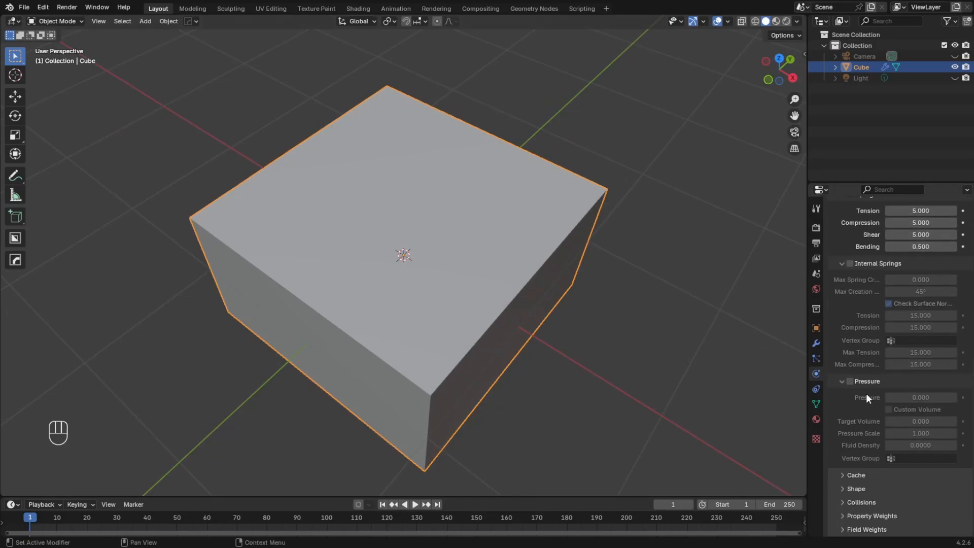
scroll(893, 409, up, 4)
scroll(843, 455, down, 4)
click(850, 382)
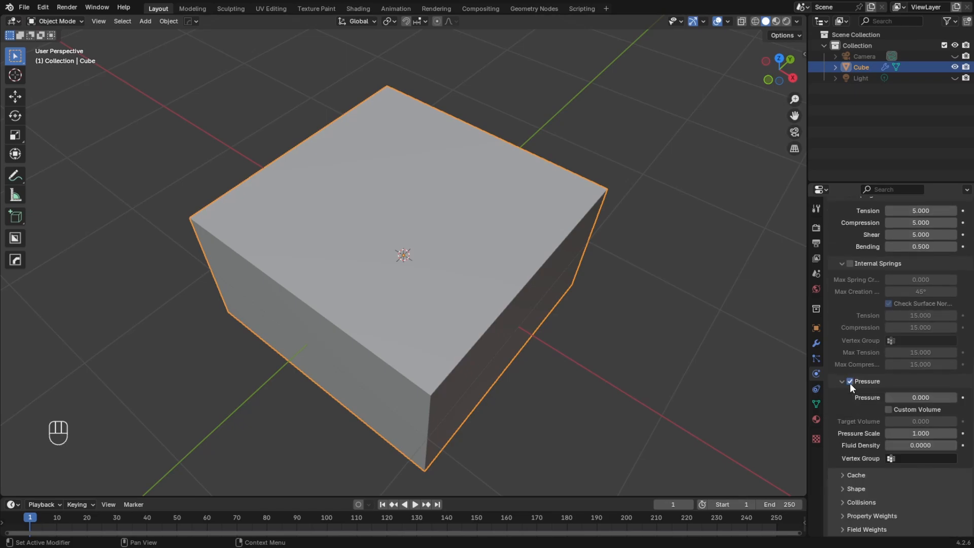
click(914, 399)
text(3)
key(Return)
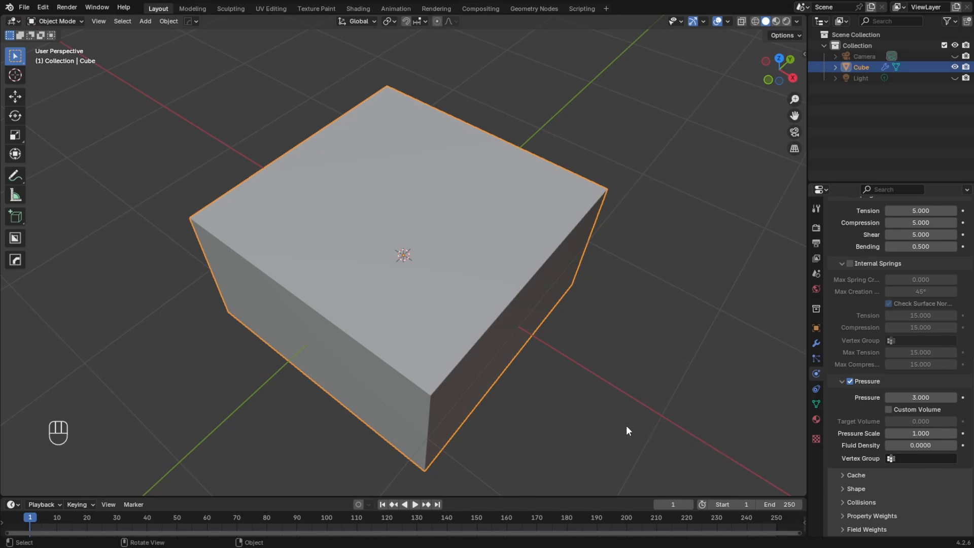
Set the Gravity field weight of the cube's cloth simulation to 0
middle_drag(626, 426, 643, 406)
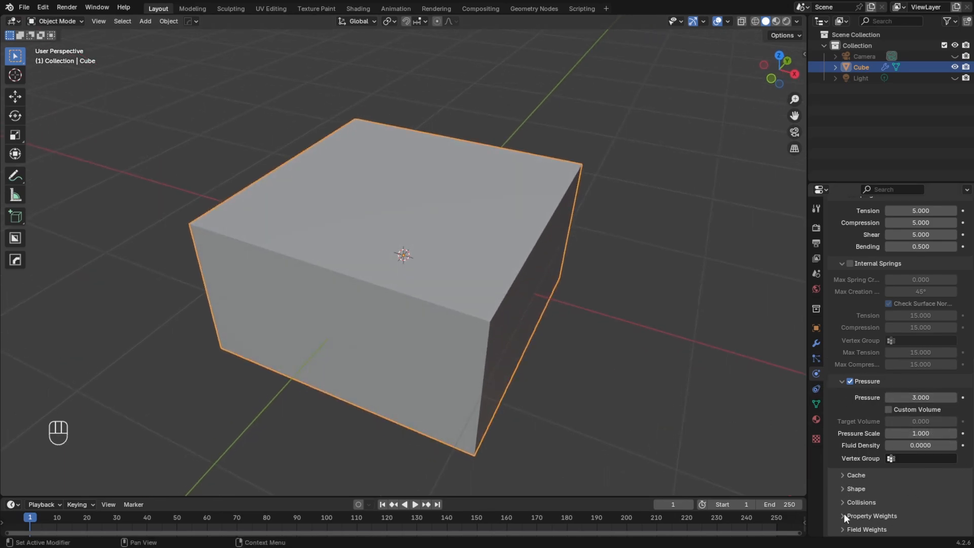
click(843, 529)
scroll(862, 481, down, 6)
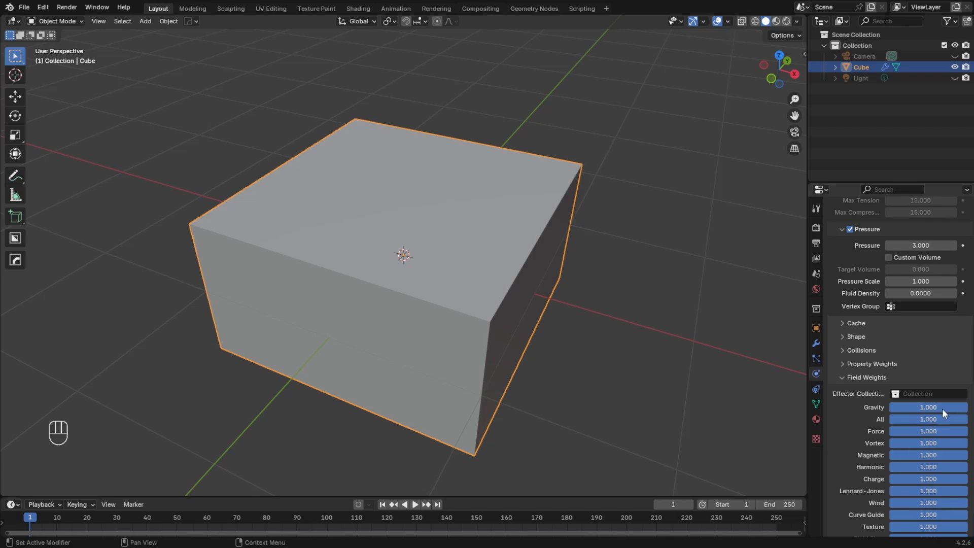
drag(942, 409, 820, 438)
click(406, 434)
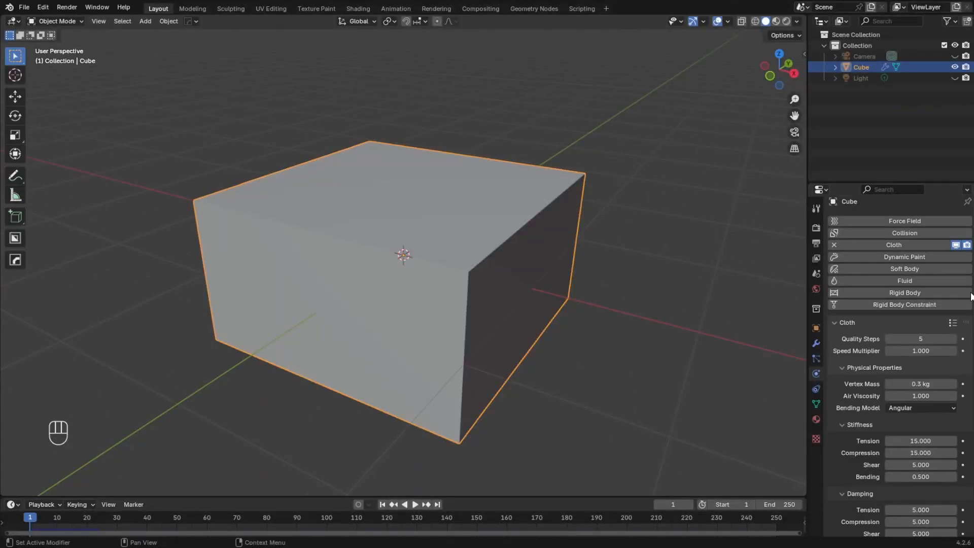
Play the cloth simulation in Object Mode so the pressure inflates the cube
scroll(875, 432, down, 6)
scroll(872, 428, down, 9)
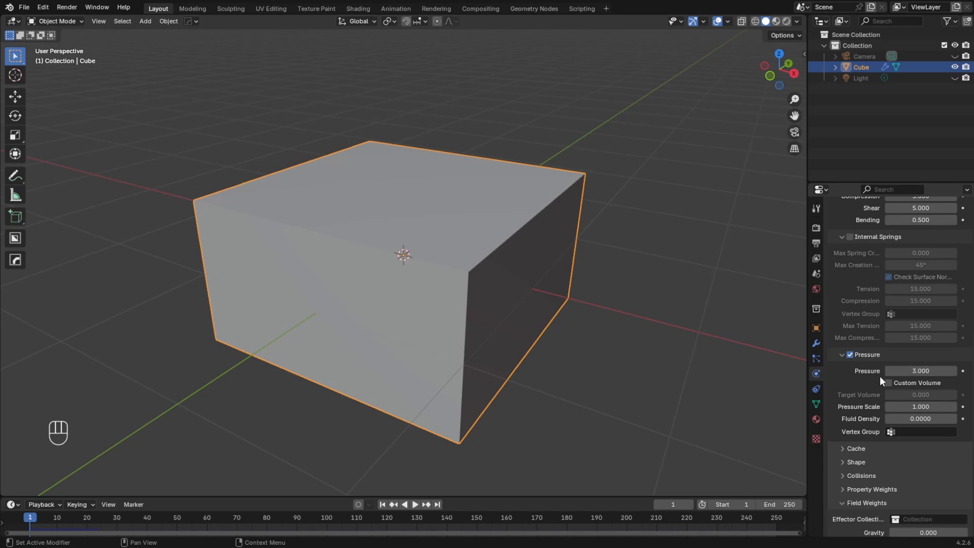
key(Tab)
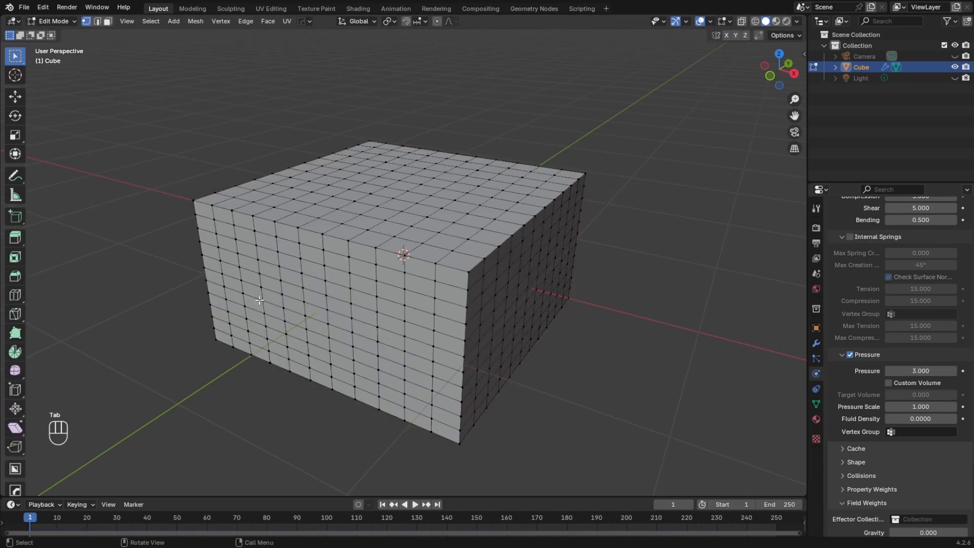
key(Tab)
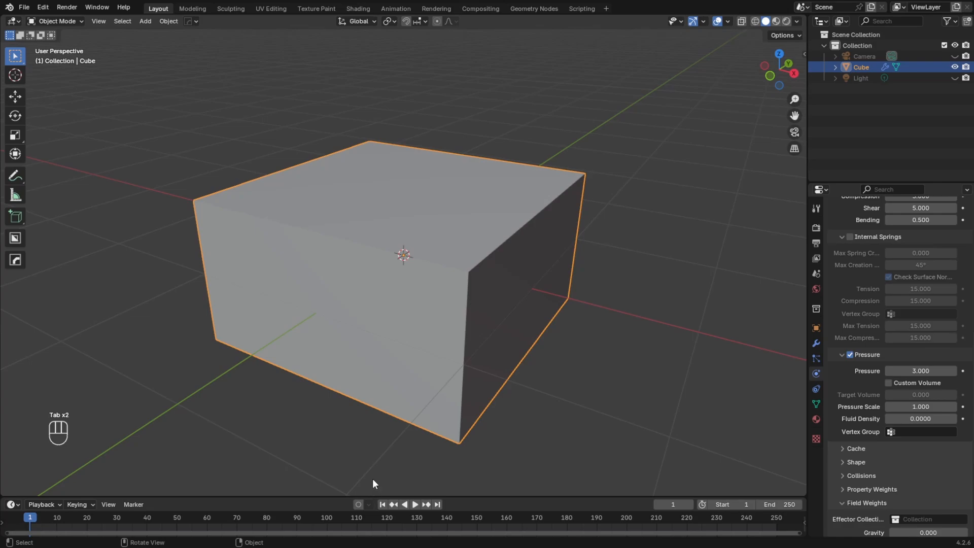
key(space)
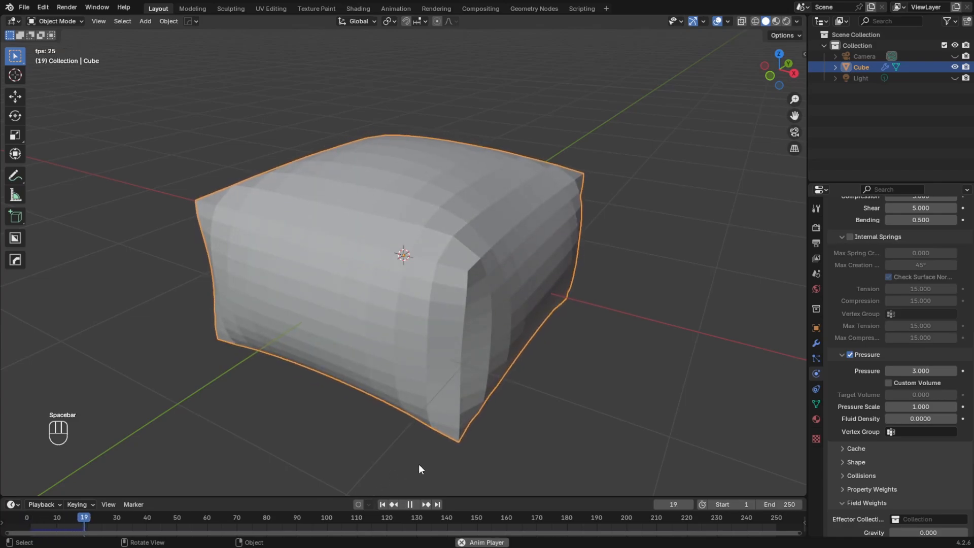
Stop the cloth simulation, return to the first frame and switch the subdivided cube to Edit Mode
key(space)
middle_drag(425, 373, 441, 346)
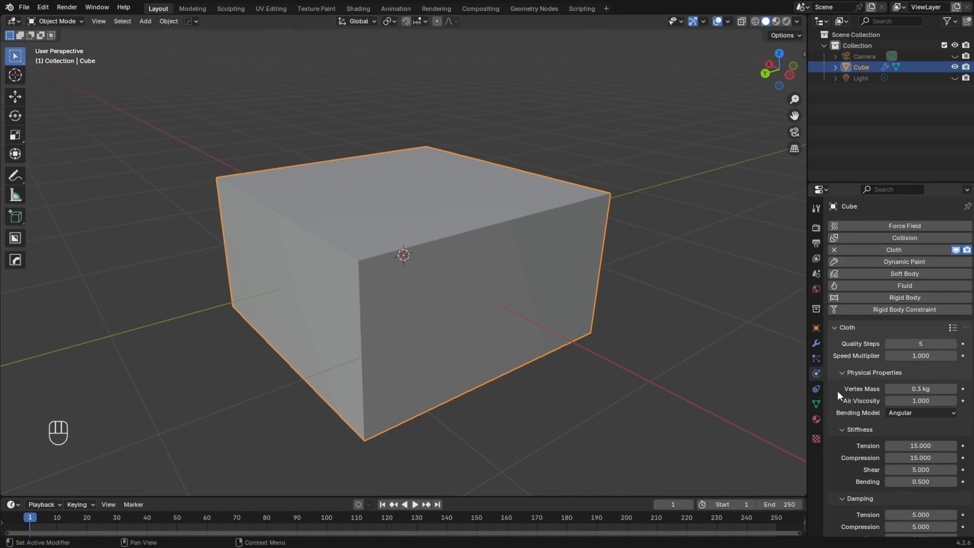
scroll(528, 294, up, 3)
key(Tab)
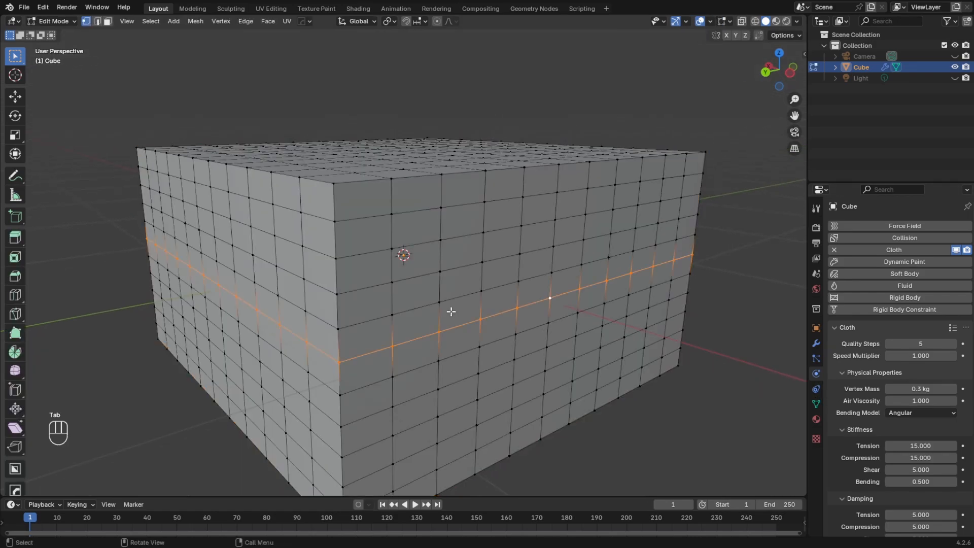
Add a vertex group to the cube and assign the selected middle edge loop to it
click(816, 403)
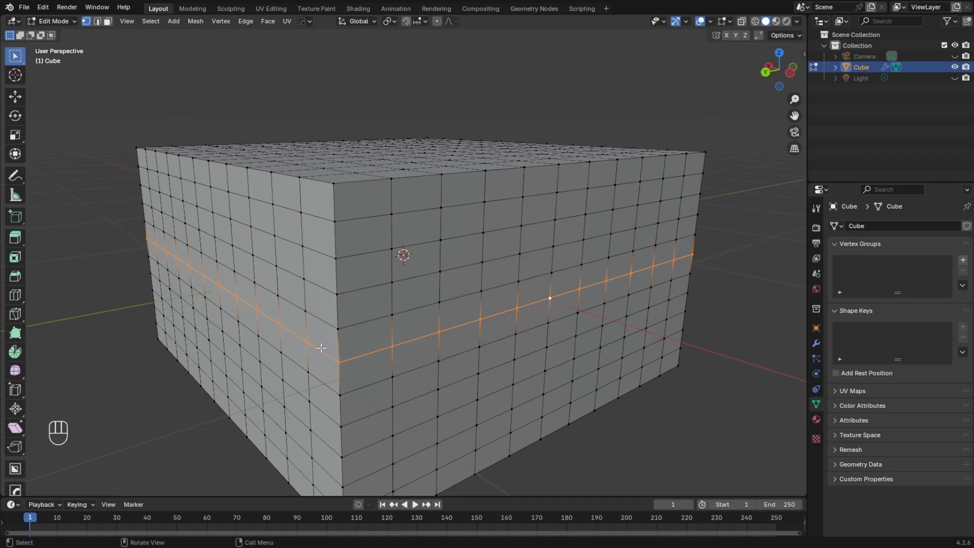
middle_drag(322, 348, 410, 336)
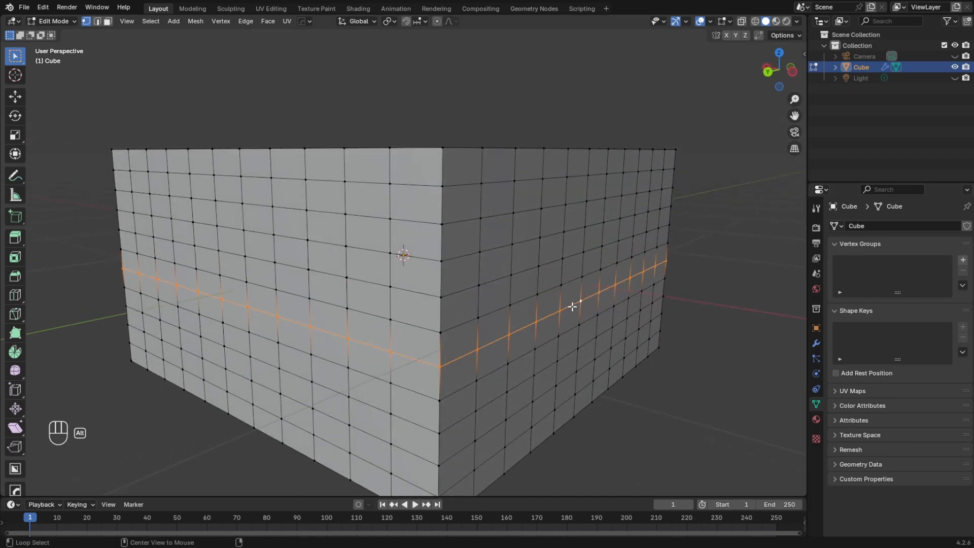
middle_drag(568, 281, 589, 305)
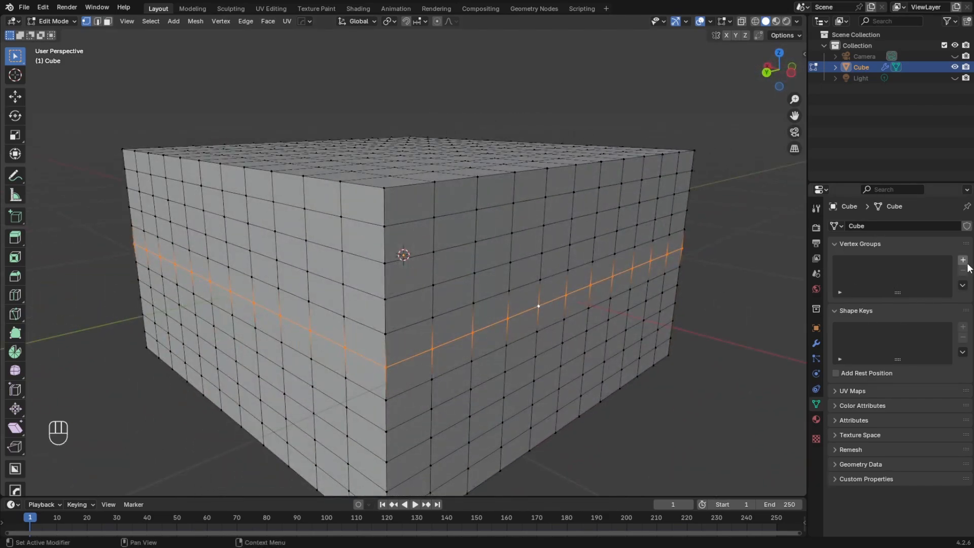
click(816, 391)
click(815, 404)
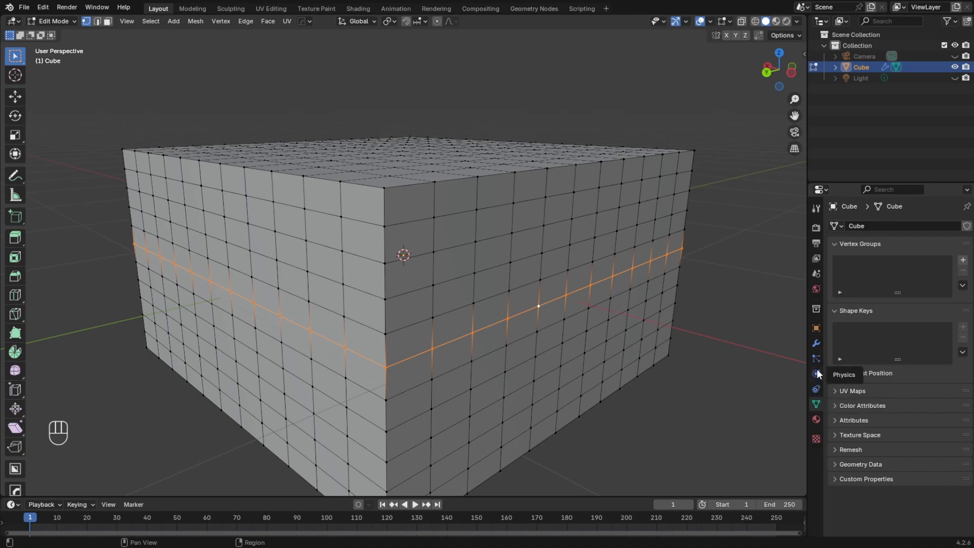
click(963, 260)
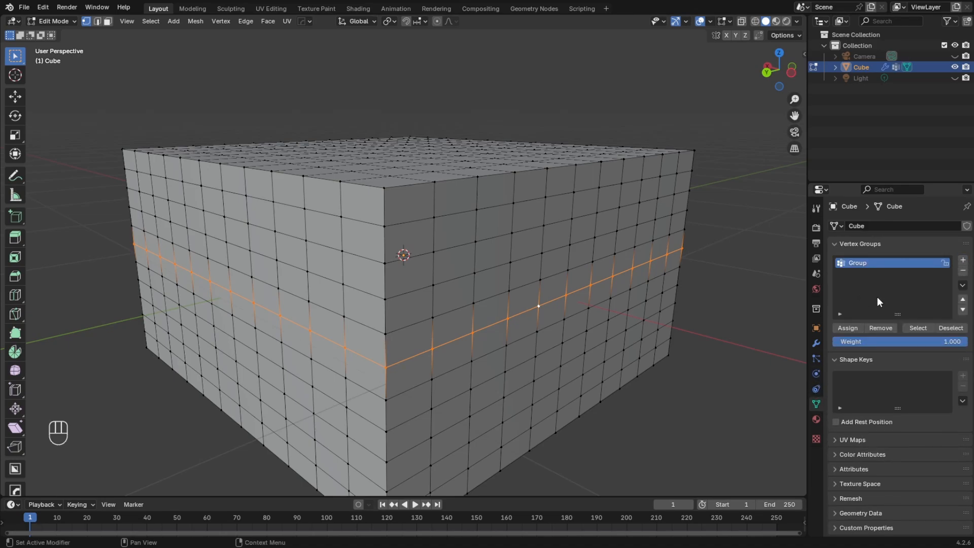
click(854, 329)
double_click(859, 264)
text(pin)
click(746, 252)
Set the Pin Group in the cloth's Shape settings to the vertex group Group
click(816, 374)
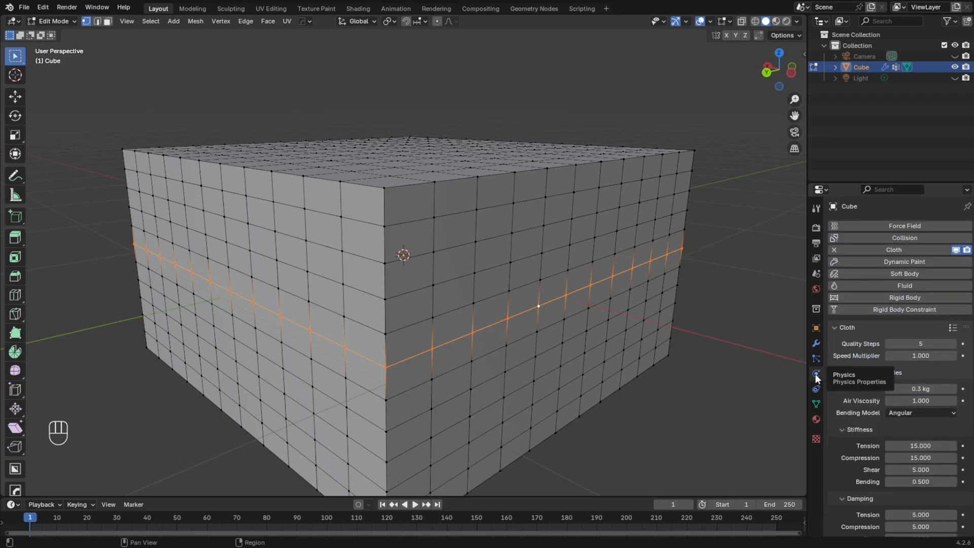
scroll(865, 383, down, 15)
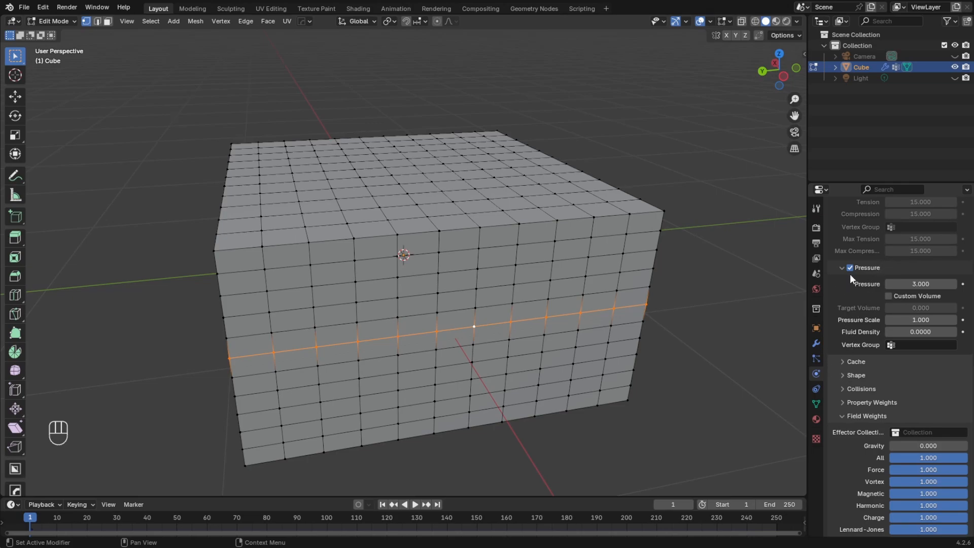
click(843, 373)
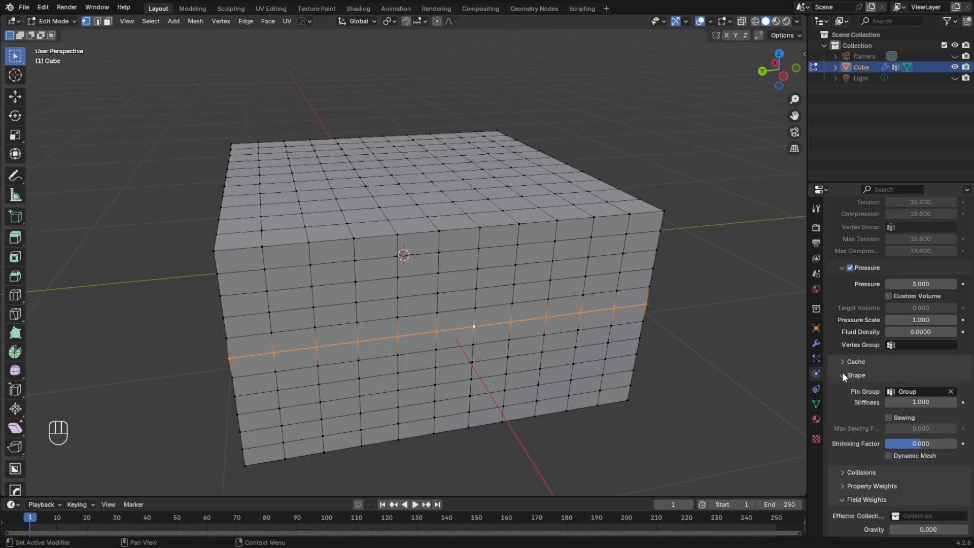
click(950, 391)
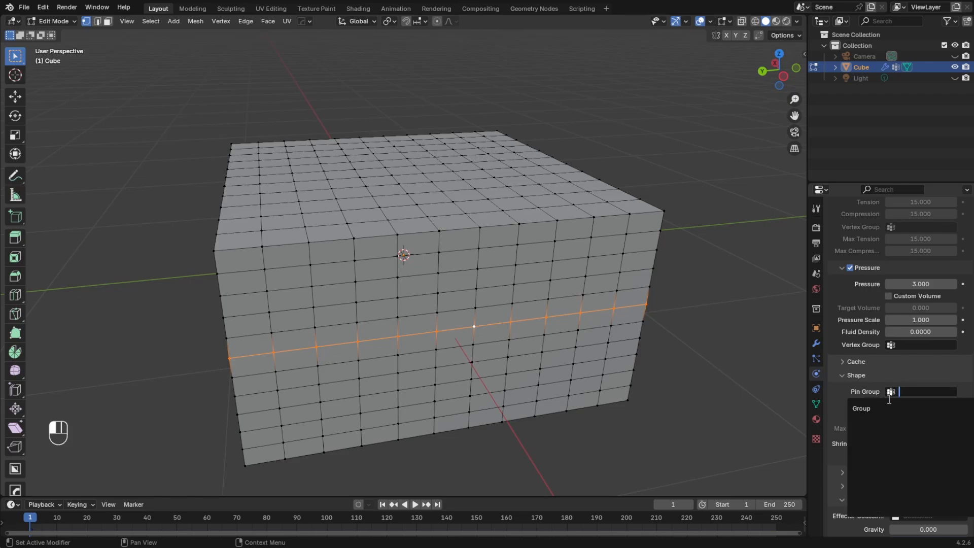
click(882, 408)
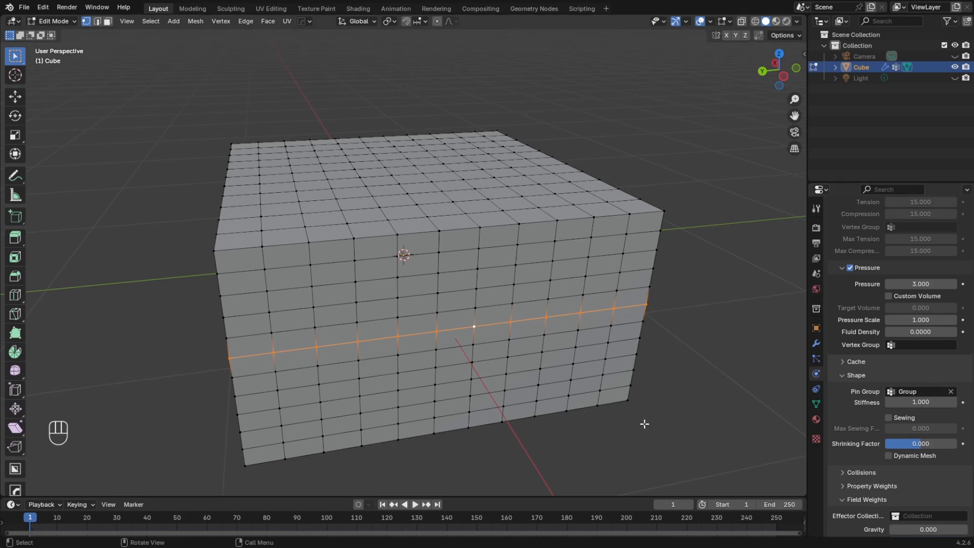
scroll(903, 391, down, 5)
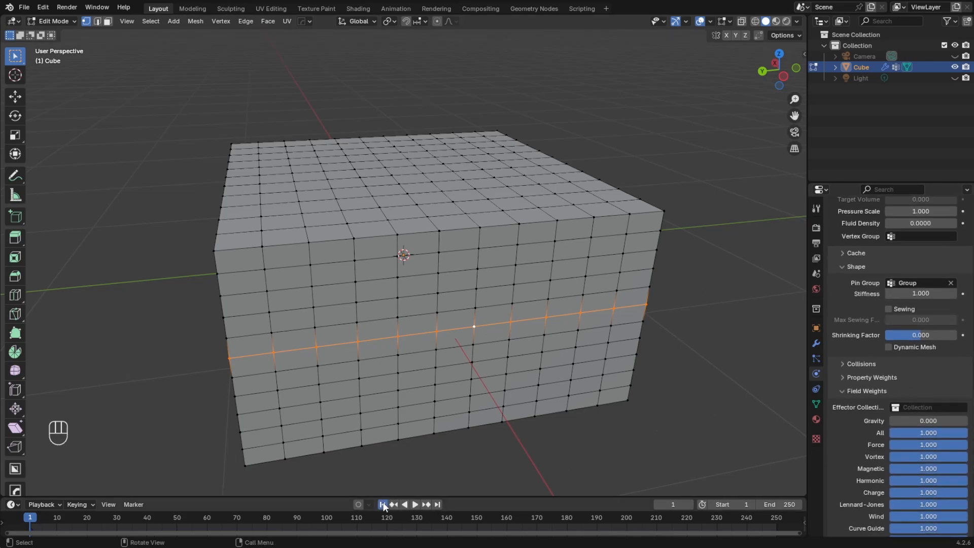
Play the pinned cloth simulation in Object Mode, check the inflated shape and rewind to the first frame
key(Tab)
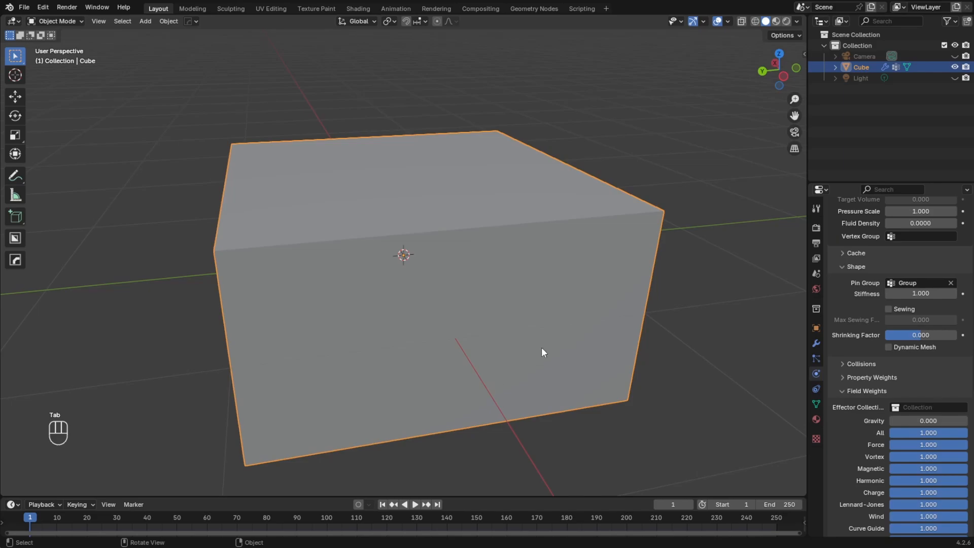
key(space)
middle_drag(459, 359, 394, 385)
key(space)
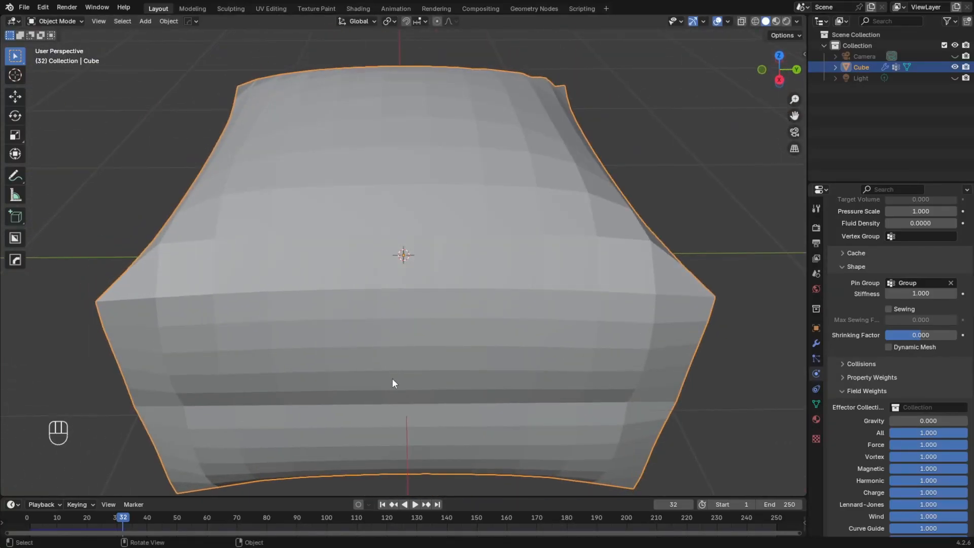
click(382, 504)
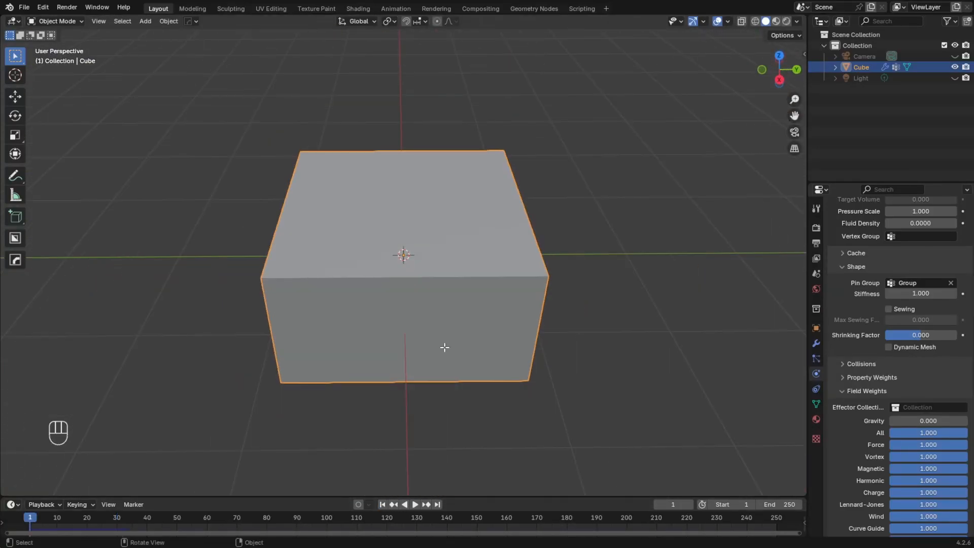
Flatten the cube in Object Mode by scaling it along Z to about 0.487
key(Tab)
key(Tab)
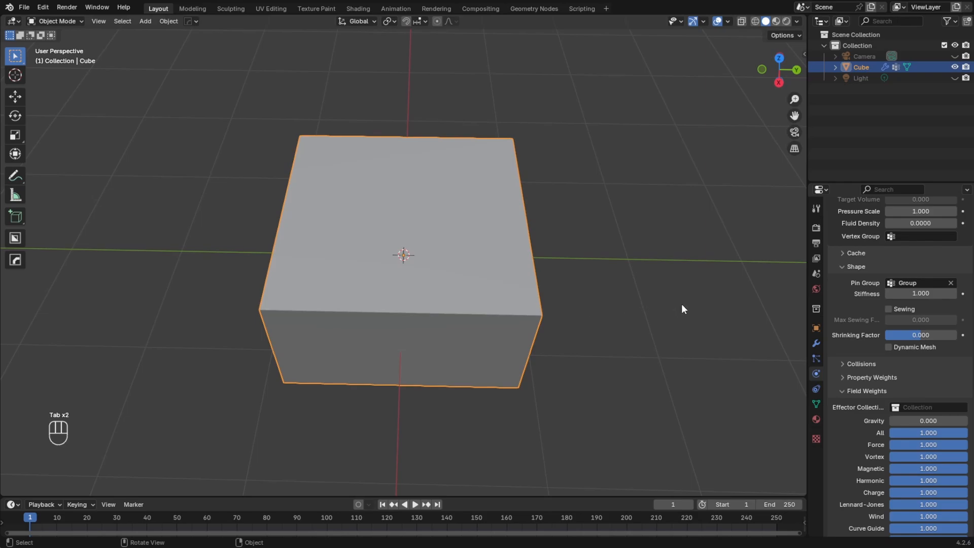
key(s)
key(z)
click(512, 297)
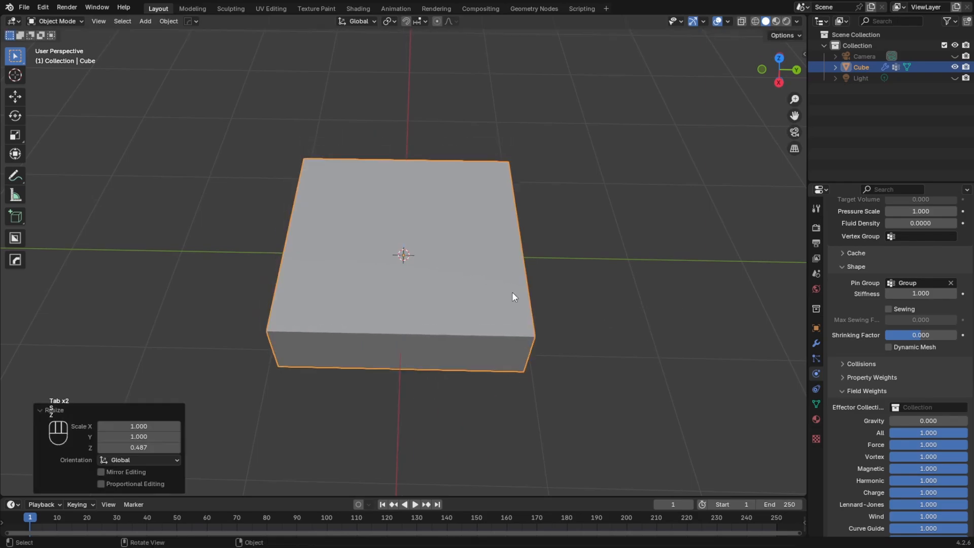
mouse_move(514, 295)
middle_down()
mouse_move(519, 307)
mouse_move(531, 294)
mouse_move(465, 320)
mouse_move(500, 272)
mouse_move(501, 303)
middle_up()
key(Tab)
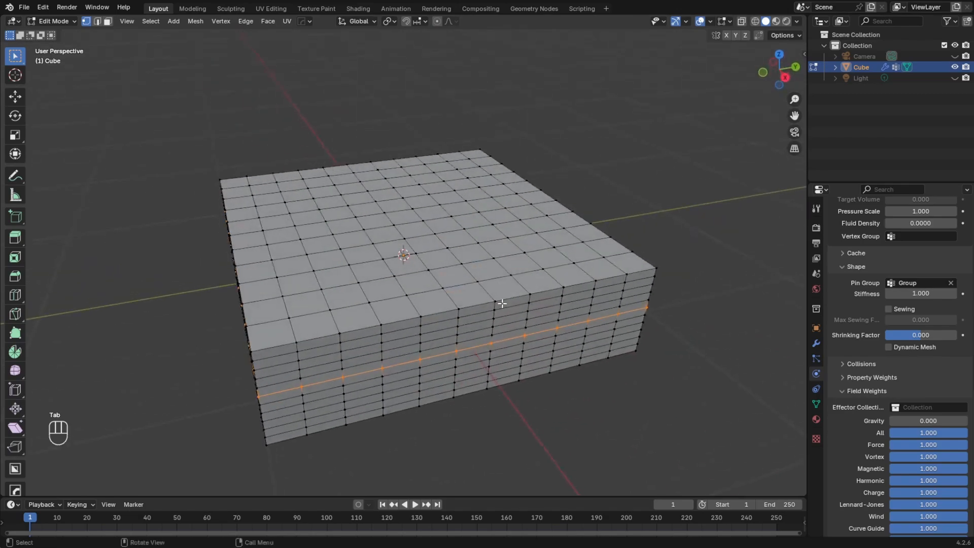
key(Tab)
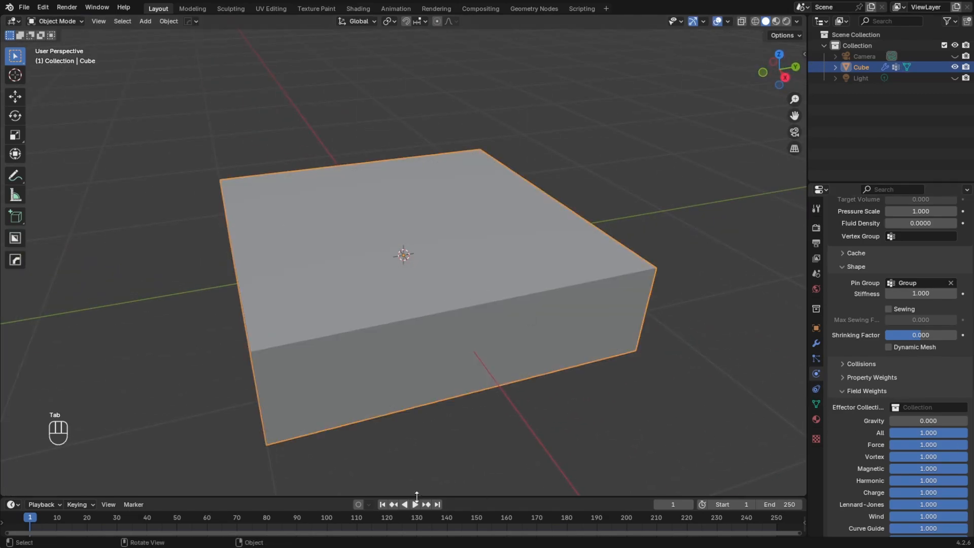
Play the cloth simulation on the flattened cube to about frame 15 and view the inflated shape
key(space)
key(space)
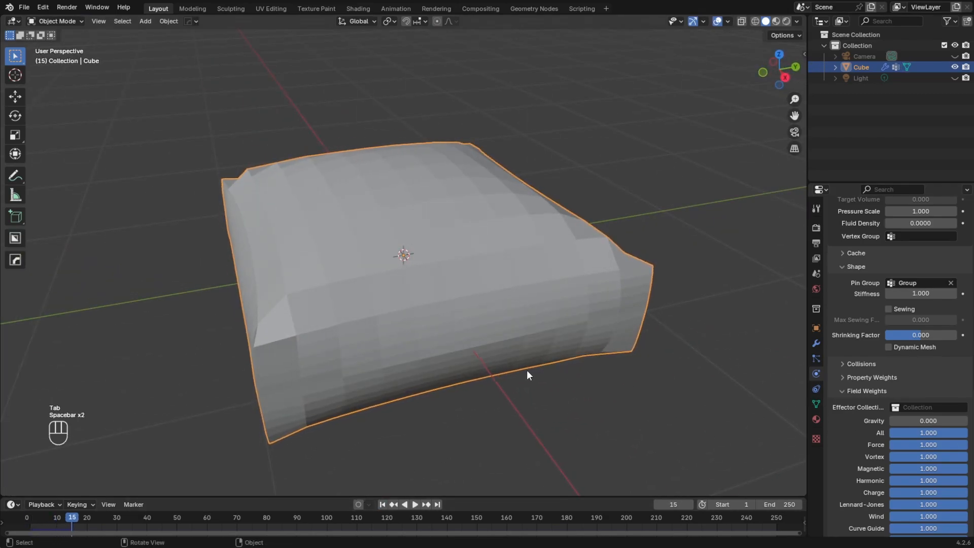
middle_drag(527, 372, 645, 357)
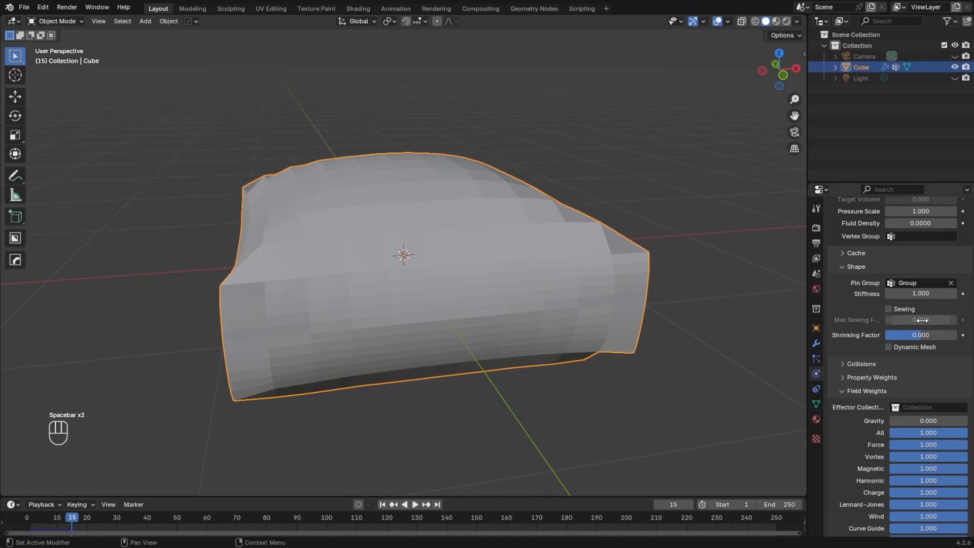
Set the cloth pressure to 6.1 and replay the simulation from the first frame to about frame 18
scroll(913, 310, up, 4)
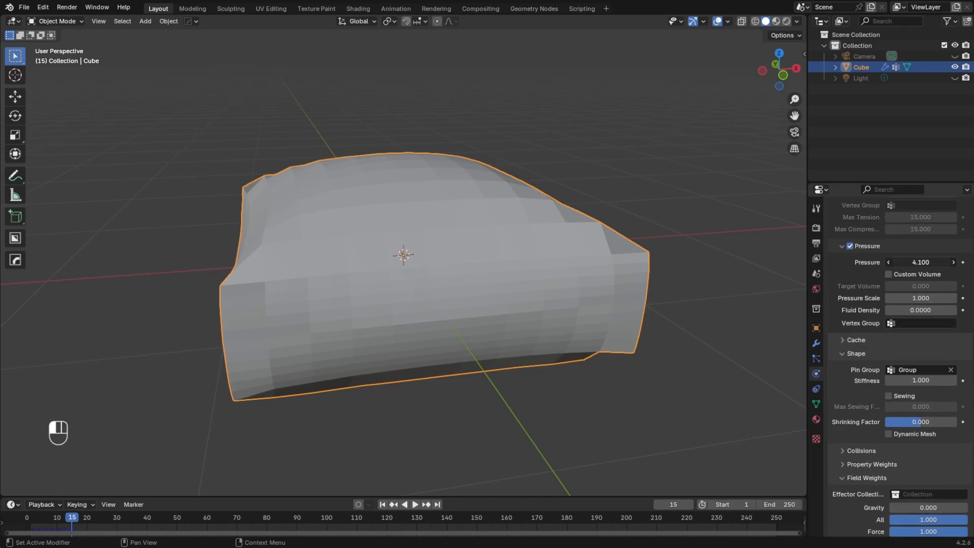
drag(920, 263, 934, 262)
click(383, 505)
click(418, 506)
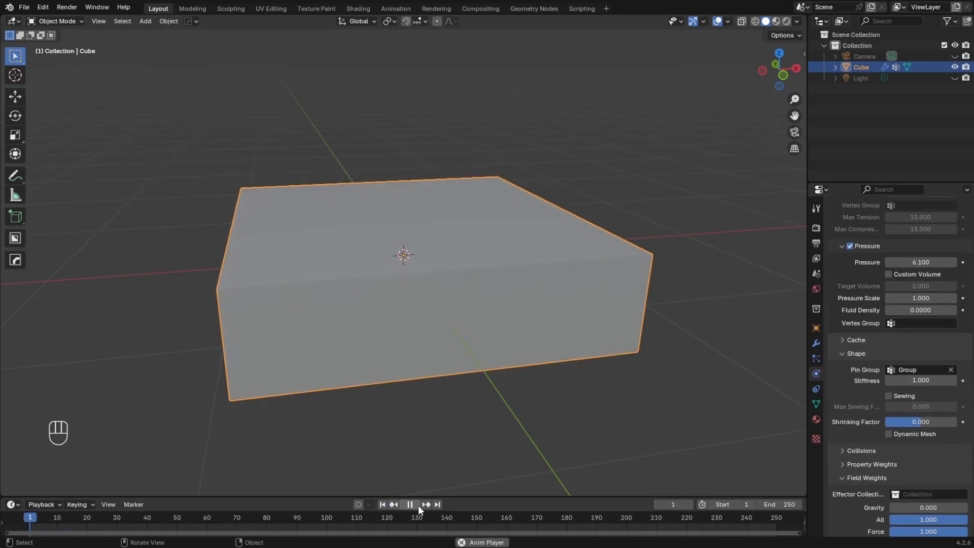
click(418, 506)
middle_drag(379, 375, 470, 359)
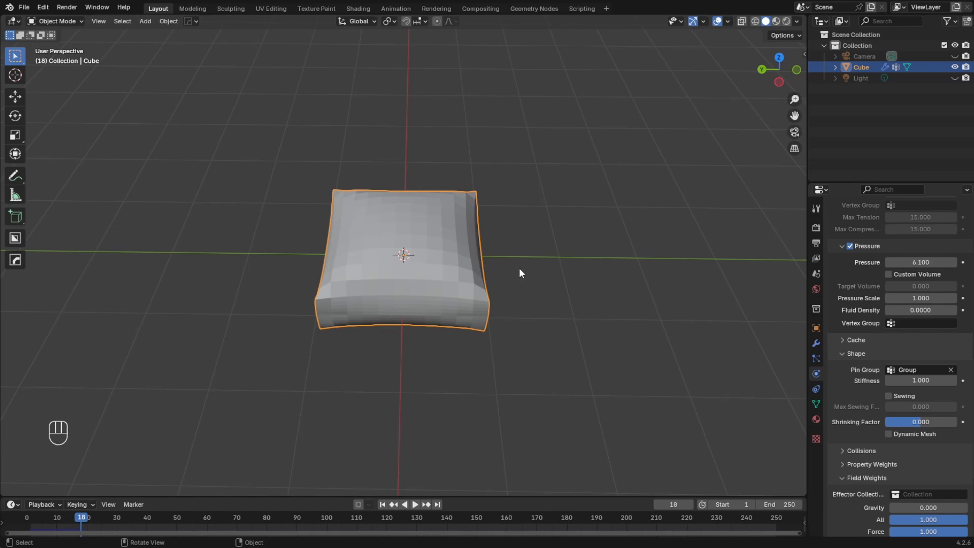
Set the pressure of the flattened cube's cloth simulation to -11.6
scroll(407, 305, up, 1)
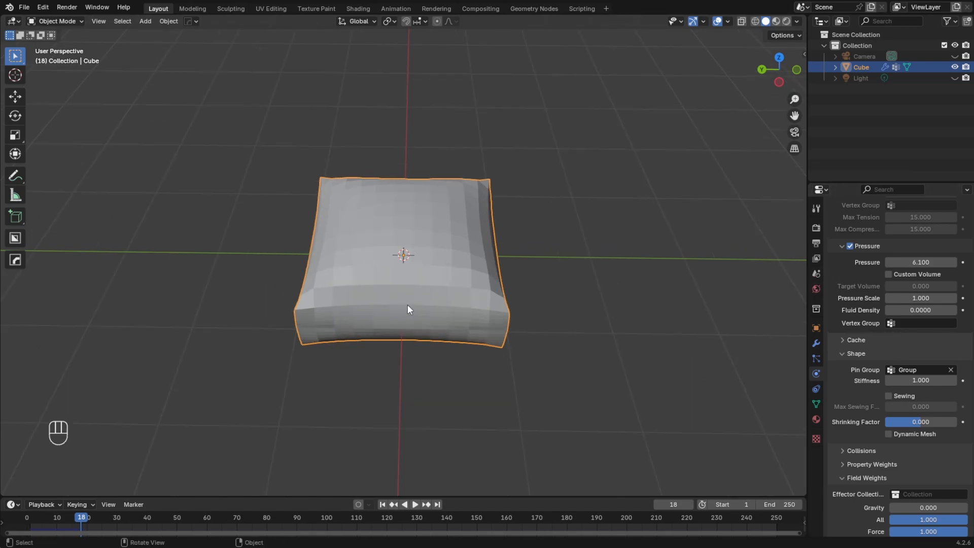
drag(920, 262, 873, 262)
Add a second cube at the centre of the cloth object and scale it uniformly to about 0.243
key(shift+a)
mouse_move(547, 291)
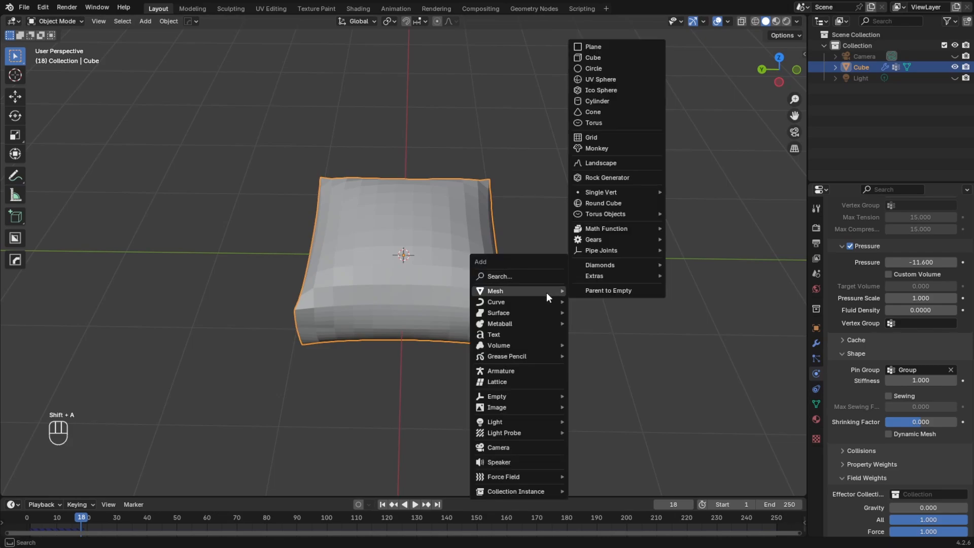
click(594, 56)
key(s)
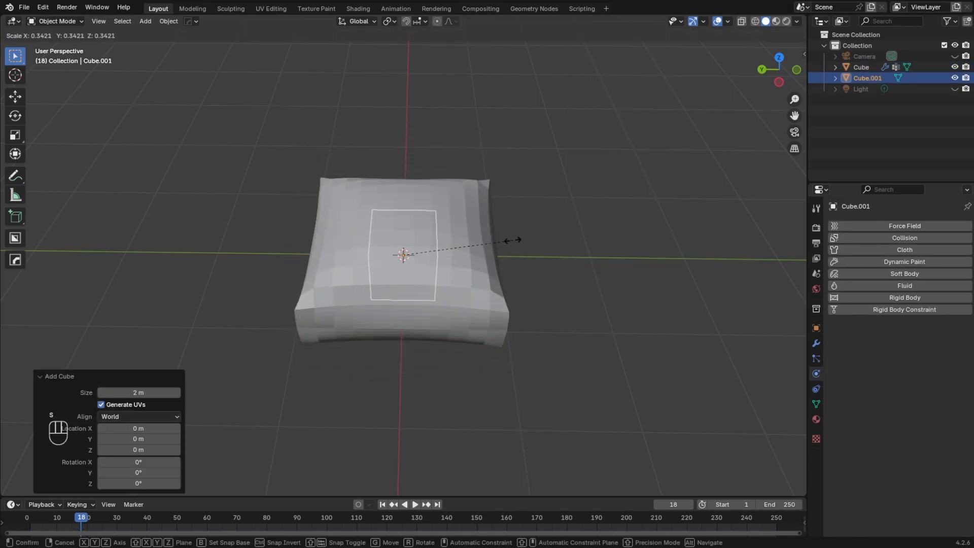
click(482, 243)
Add Collision physics to the small inner cube
click(816, 343)
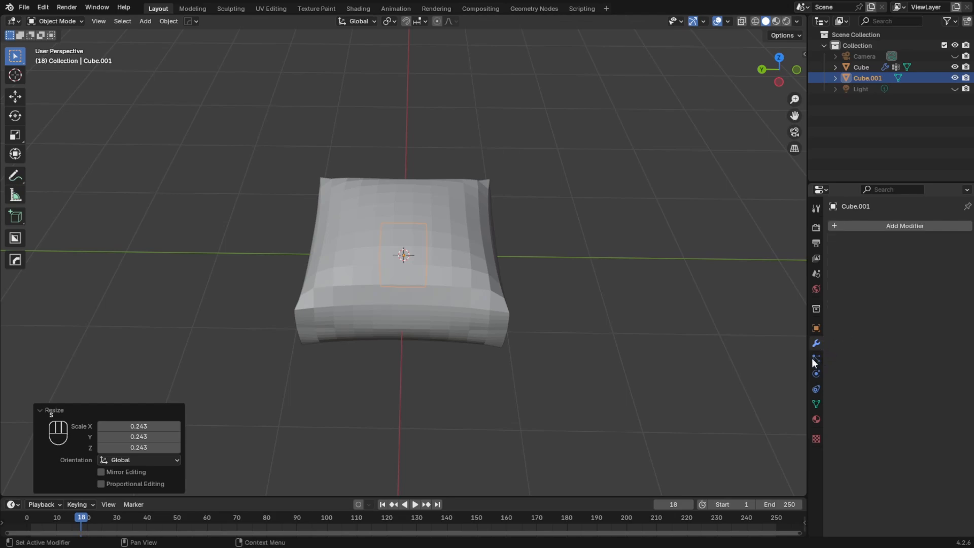
click(815, 374)
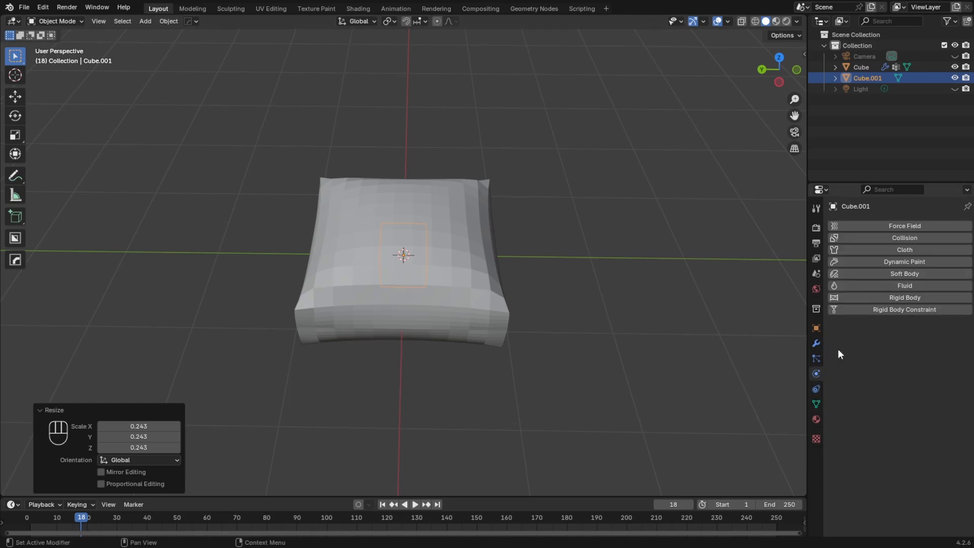
click(906, 239)
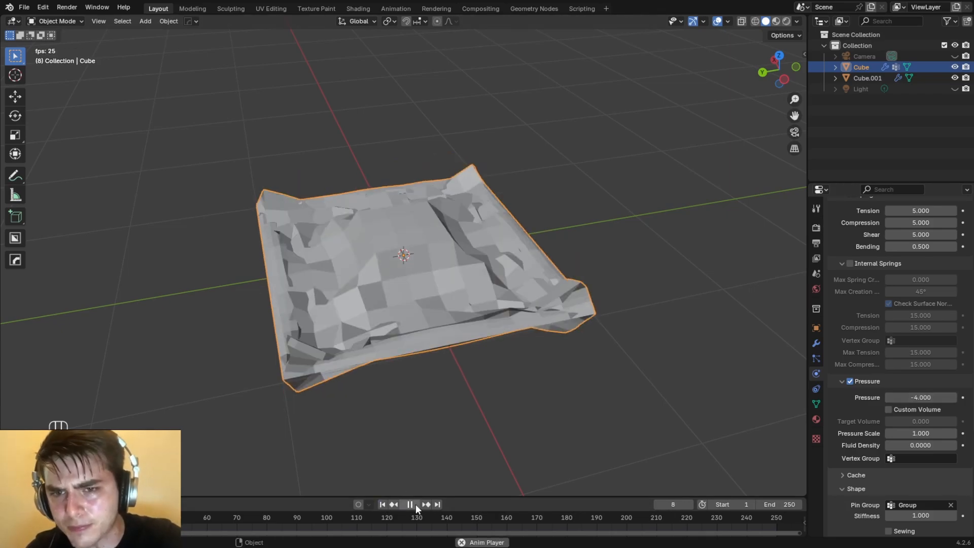
Examine the collapsed cloth around the inner cube from above, below and the sides, and deselect it
key(Tab)
key(Tab)
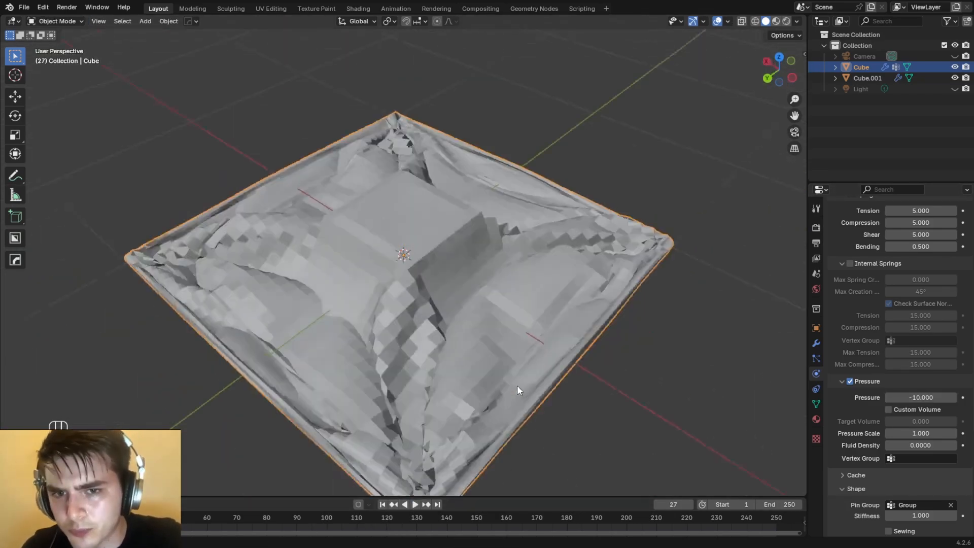
middle_drag(429, 310, 442, 381)
middle_drag(314, 249, 418, 272)
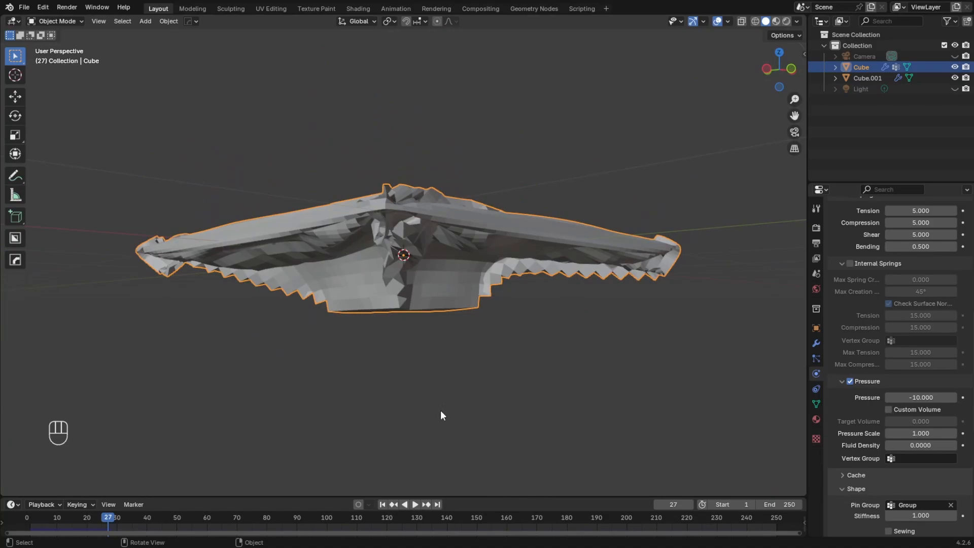
middle_drag(441, 415, 433, 256)
scroll(428, 341, up, 3)
middle_drag(423, 327, 442, 381)
scroll(434, 385, down, 2)
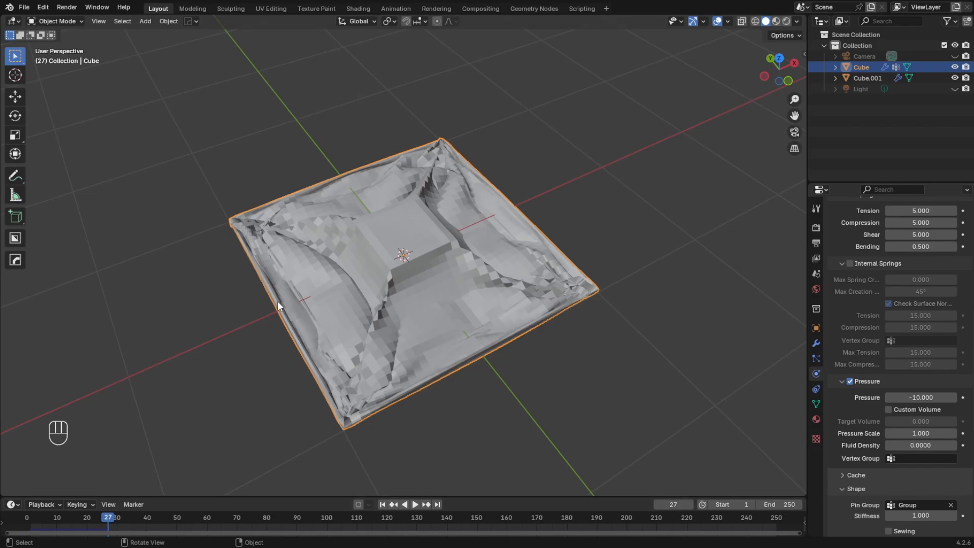
mouse_move(296, 277)
middle_down()
mouse_move(242, 337)
mouse_move(219, 339)
mouse_move(304, 284)
middle_up()
click(547, 401)
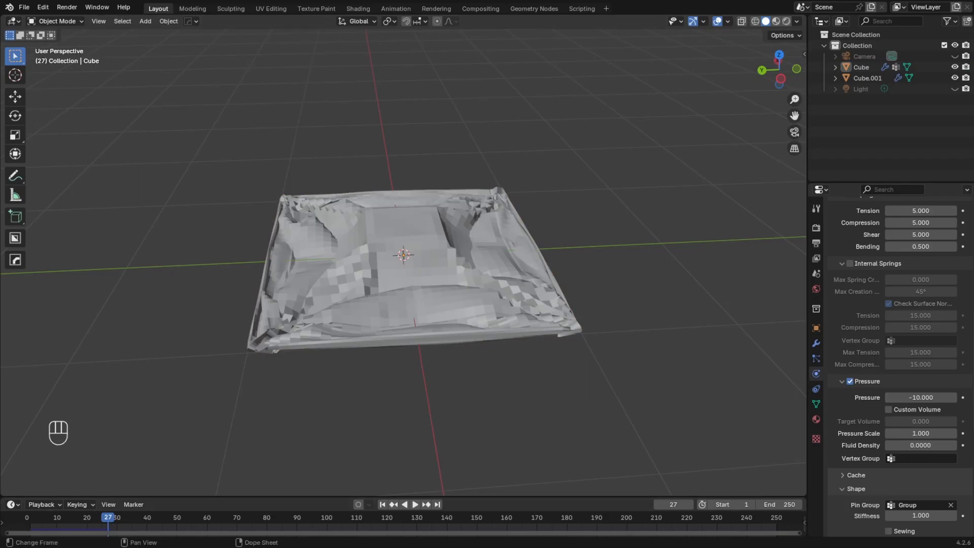